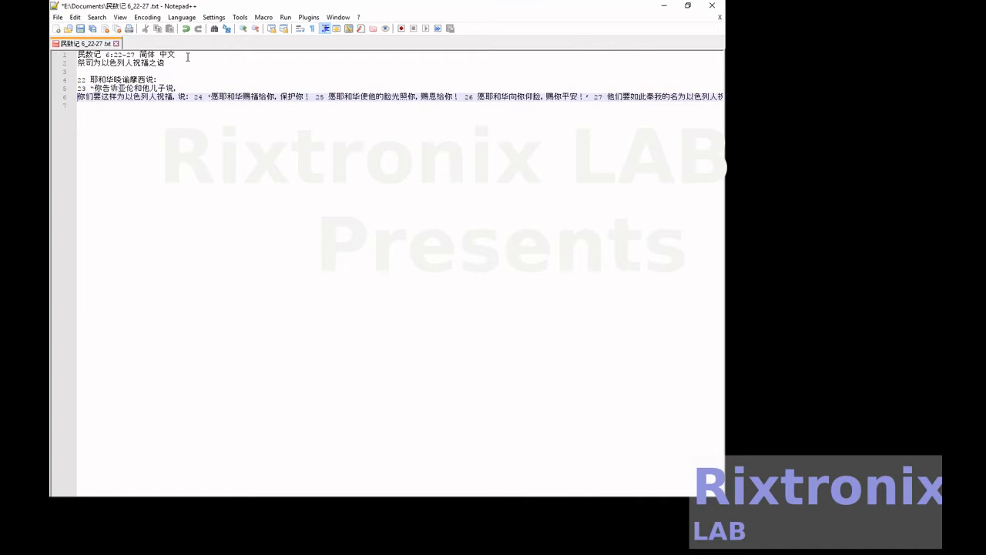
Break the long blessing line before verse 24, after 愿耶和华赐福给你 and before verse 25
key(Left)
key(Left)
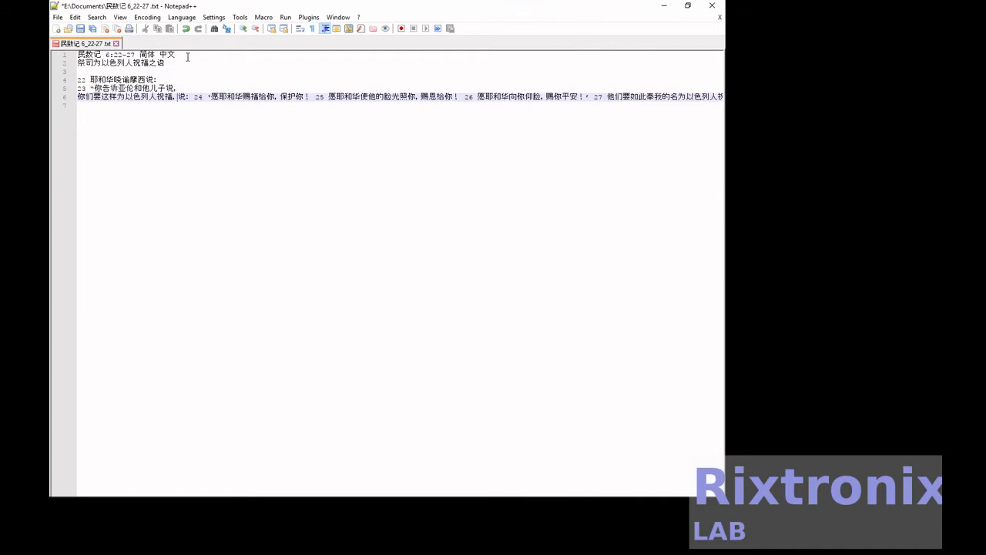
key(Return)
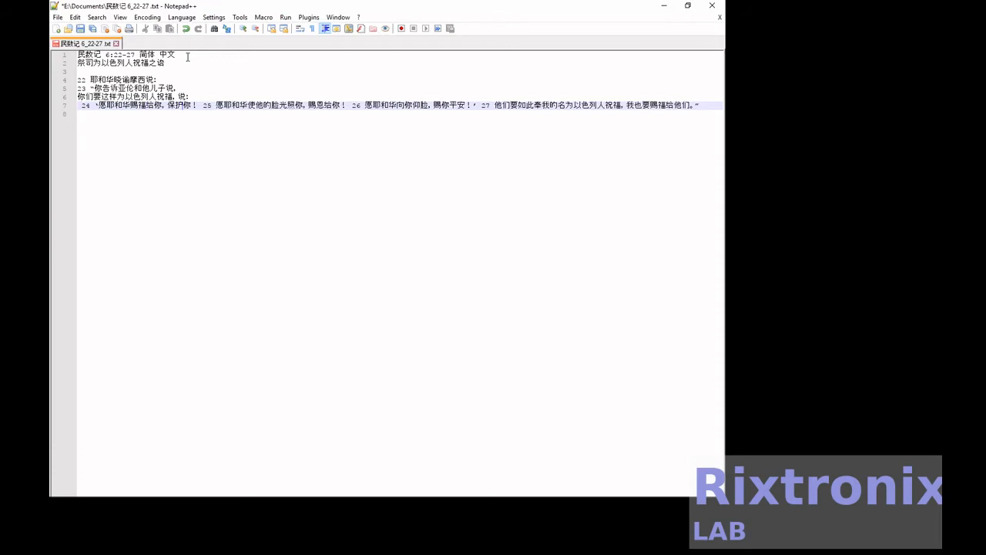
key(Return)
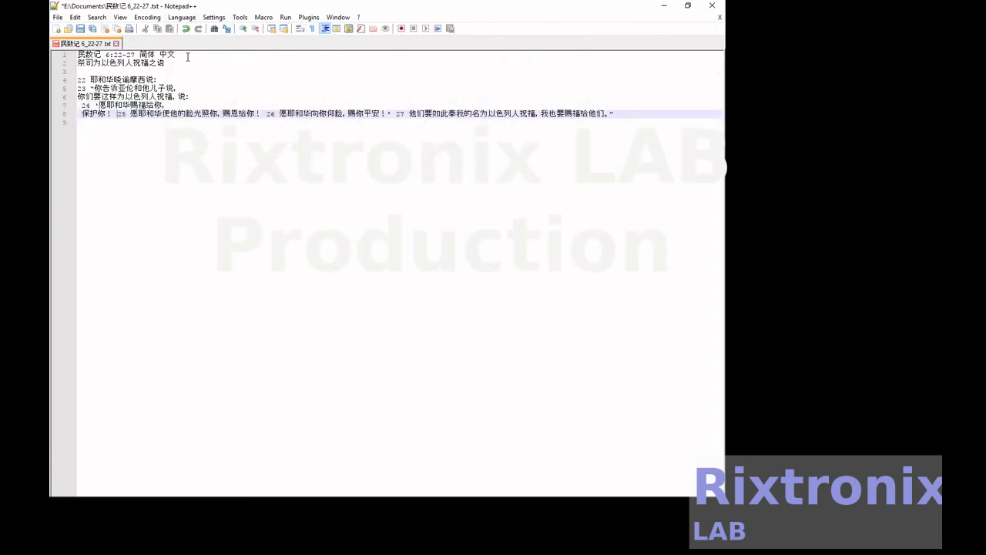
key(Return)
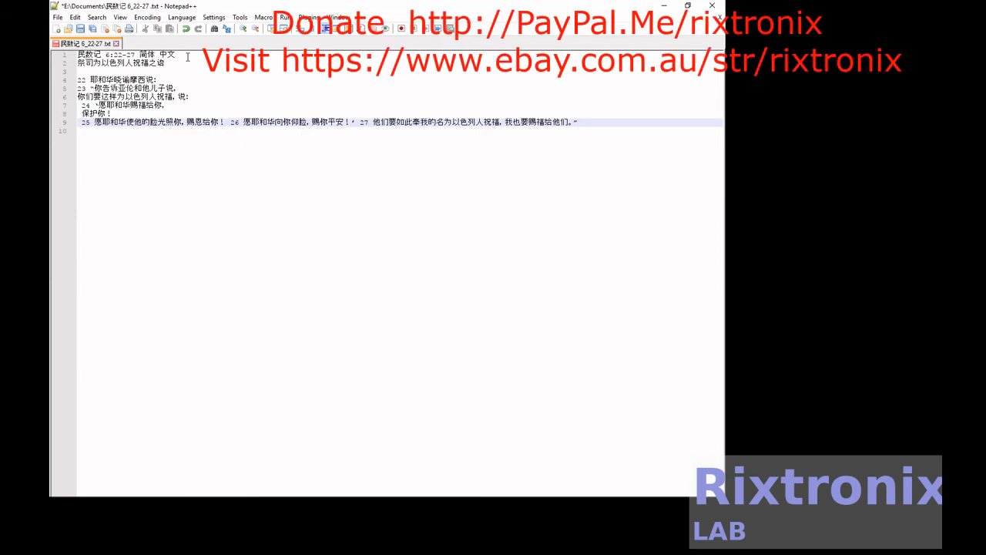
Split verses 25, 26 and 27 of the Chinese passage into short phrase lines, starting each verse on its own line
key(Return)
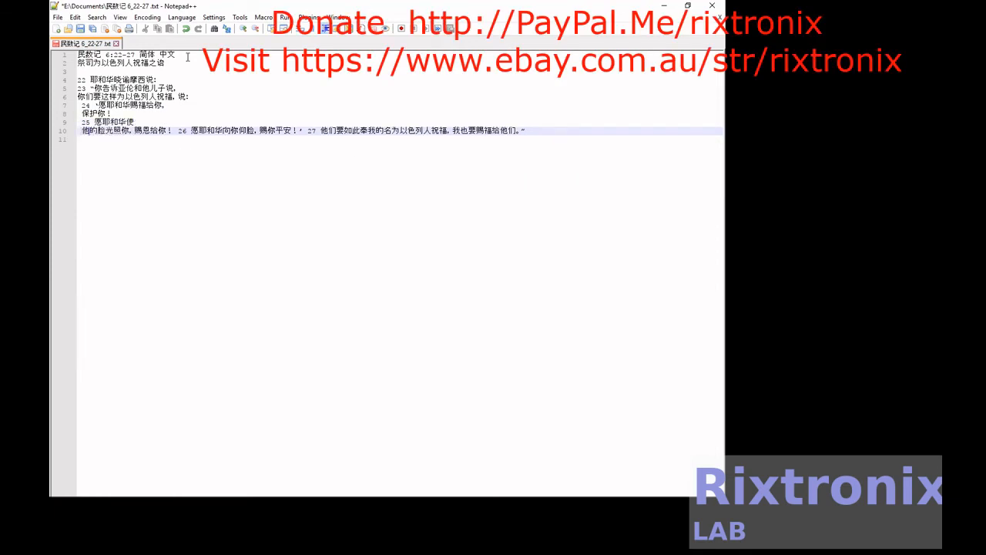
key(Return)
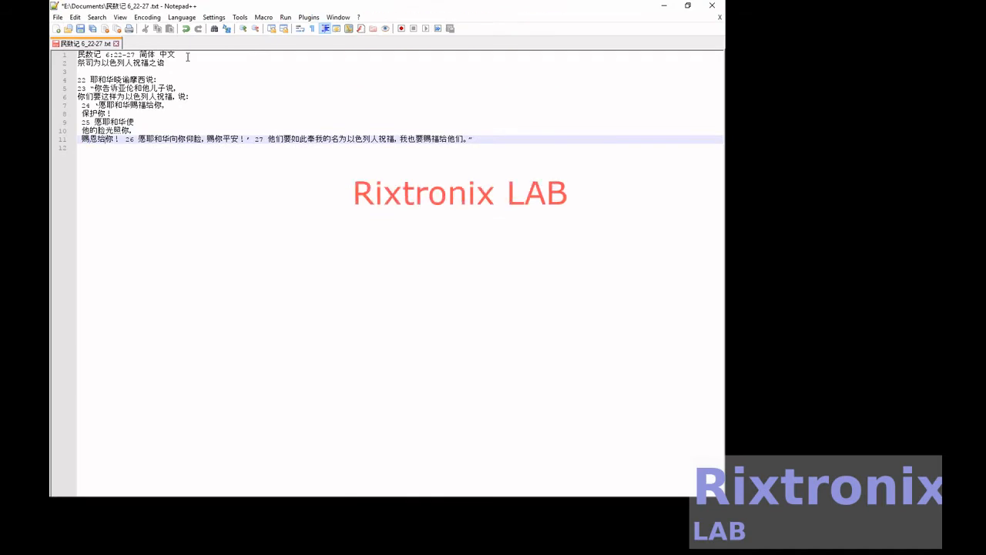
key(Return)
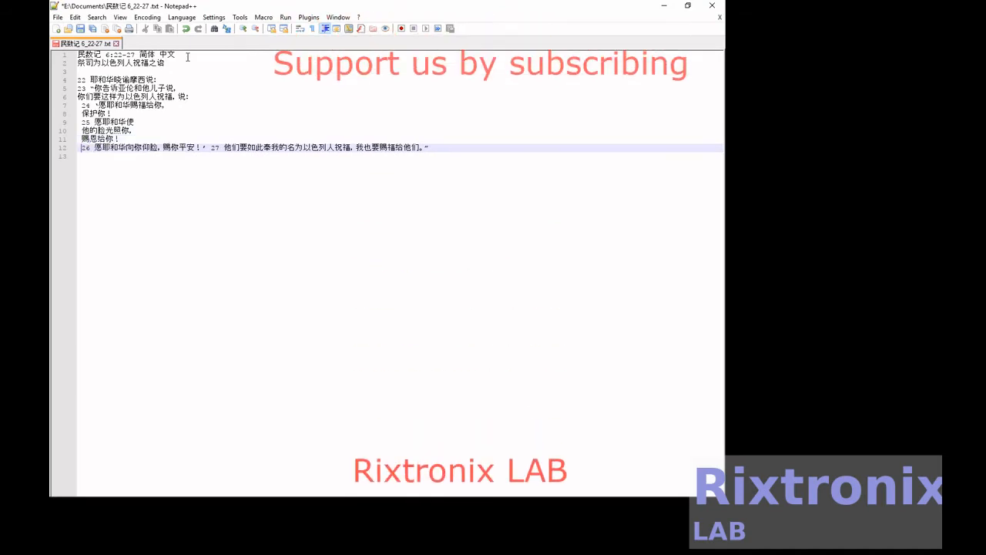
key(Return)
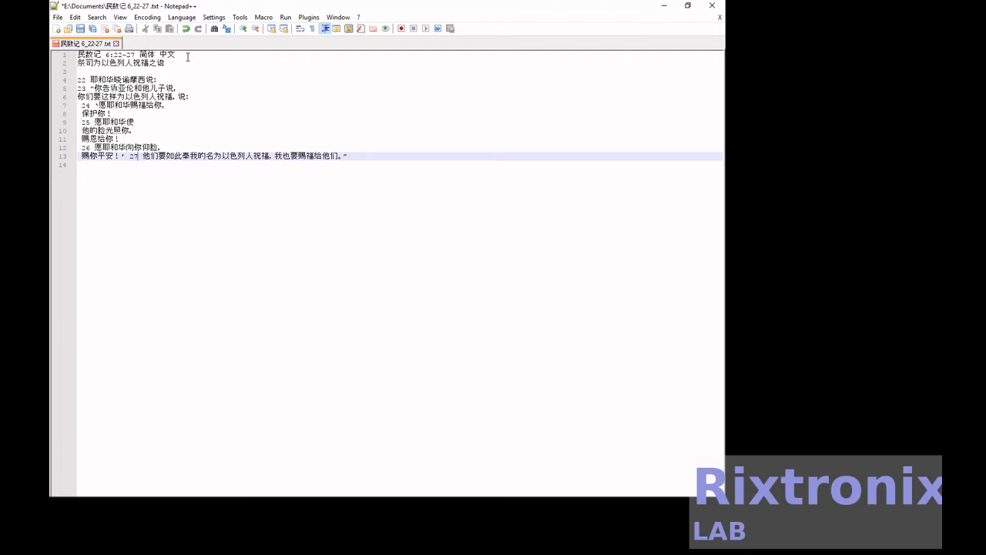
key(Return)
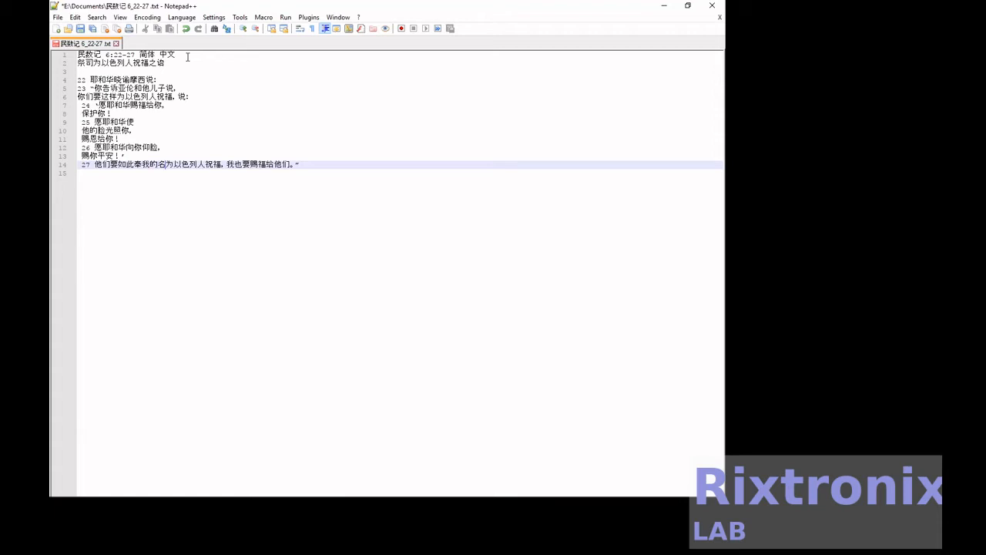
key(Return)
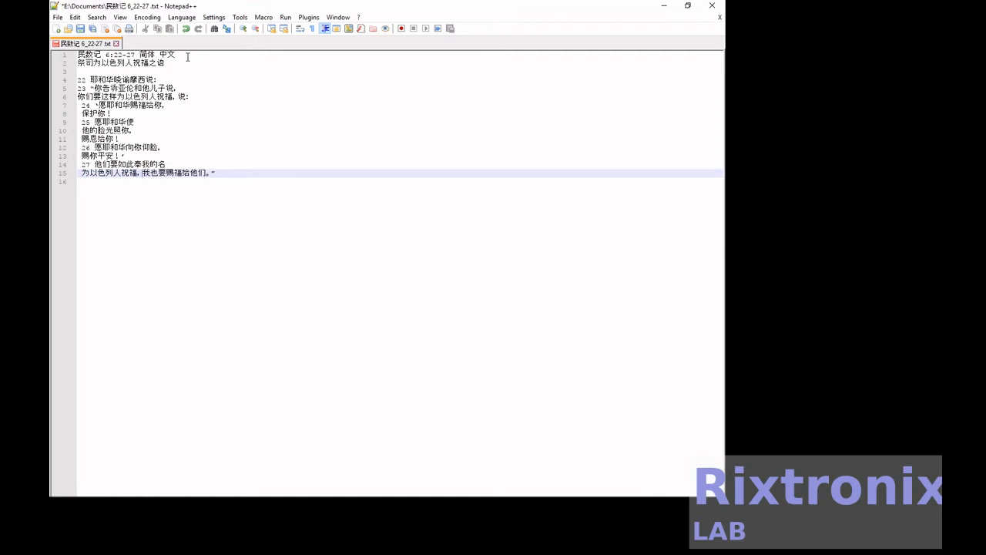
key(Return)
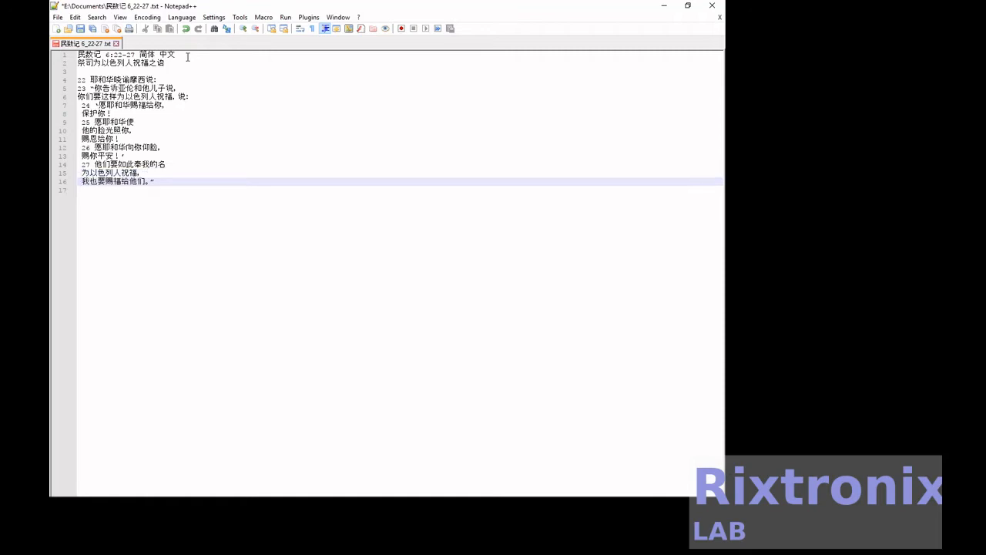
Save the text file and paste the pinyin and English versions below the Chinese passage
click(81, 30)
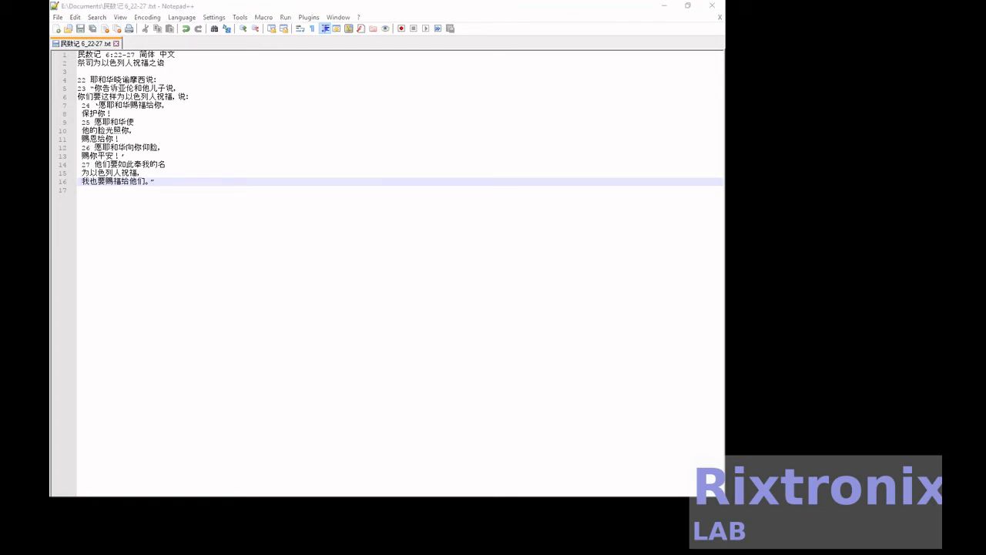
key(ctrl+v)
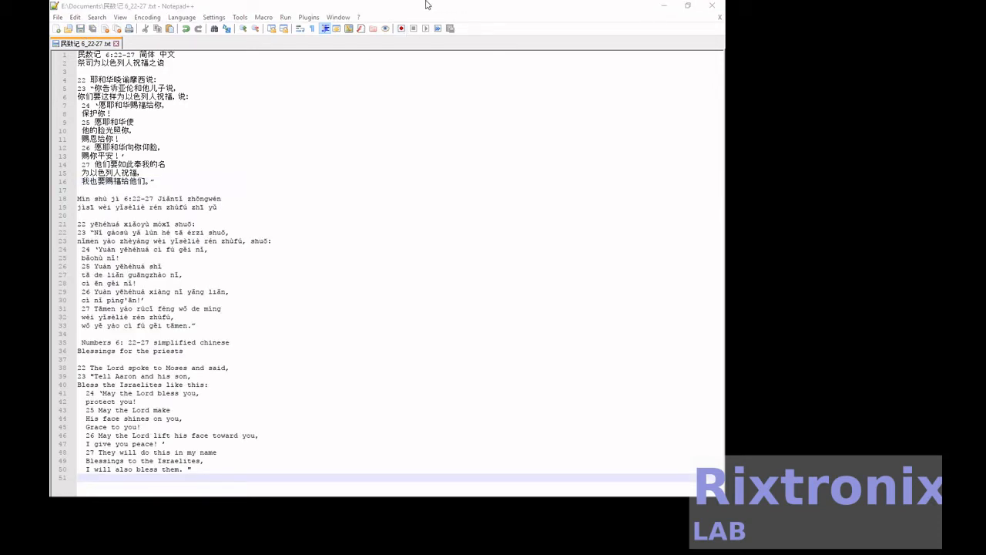
Copy the entire Chinese, pinyin and English text into the blank OpenOffice Writer document
click(339, 141)
key(ctrl+a)
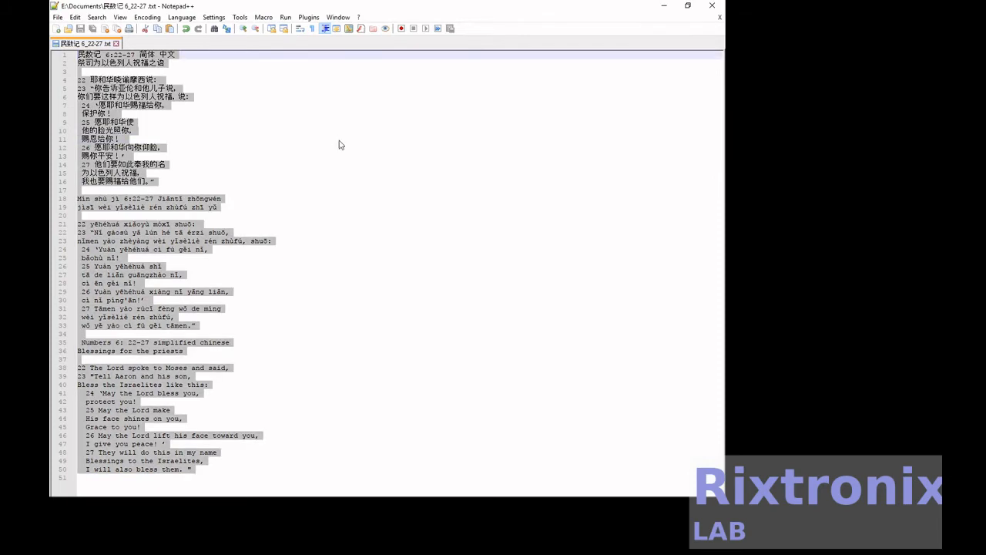
drag(339, 10, 50, 193)
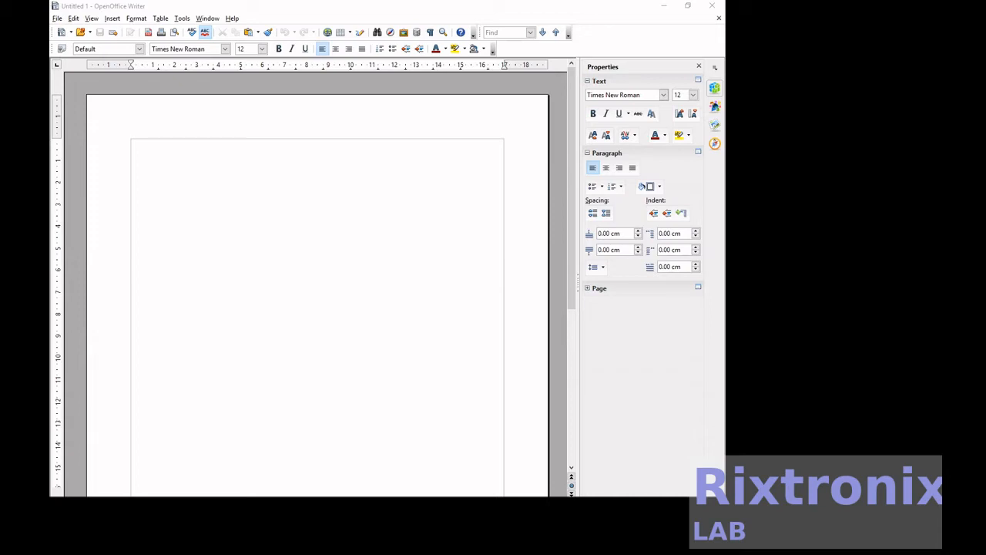
click(492, 206)
key(ctrl+v)
scroll(319, 158, up, 10)
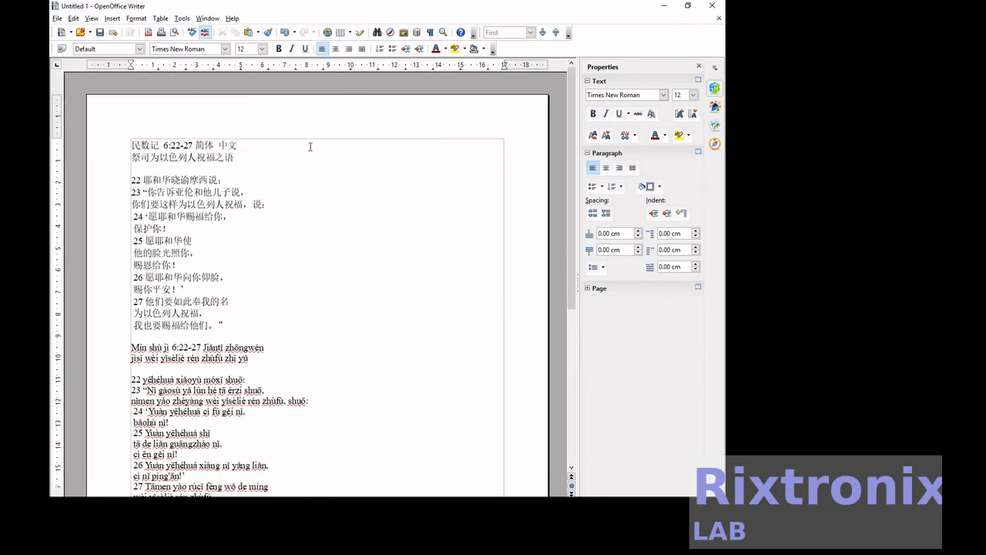
Insert a page header for the Default page style above the passage
click(113, 21)
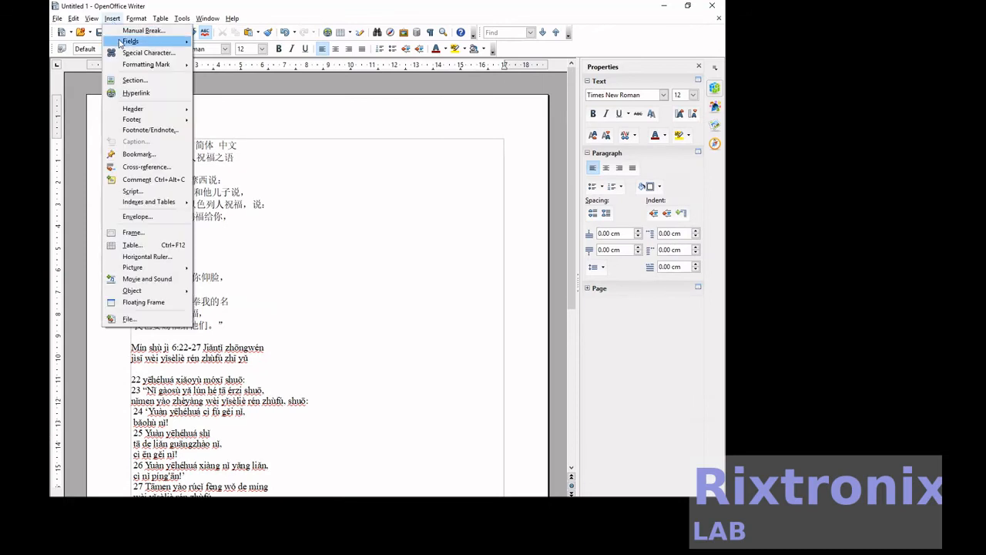
mouse_move(135, 109)
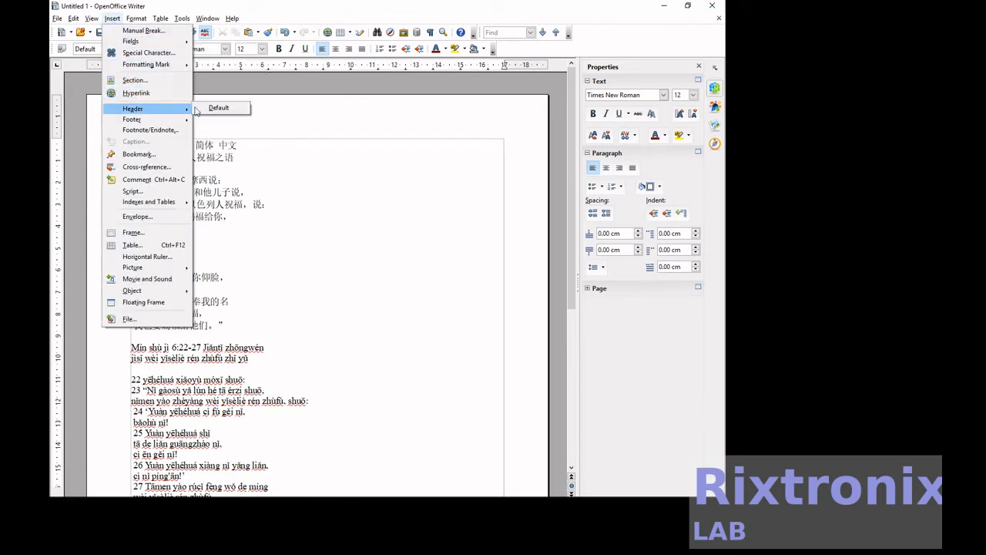
click(213, 108)
scroll(270, 128, up, 10)
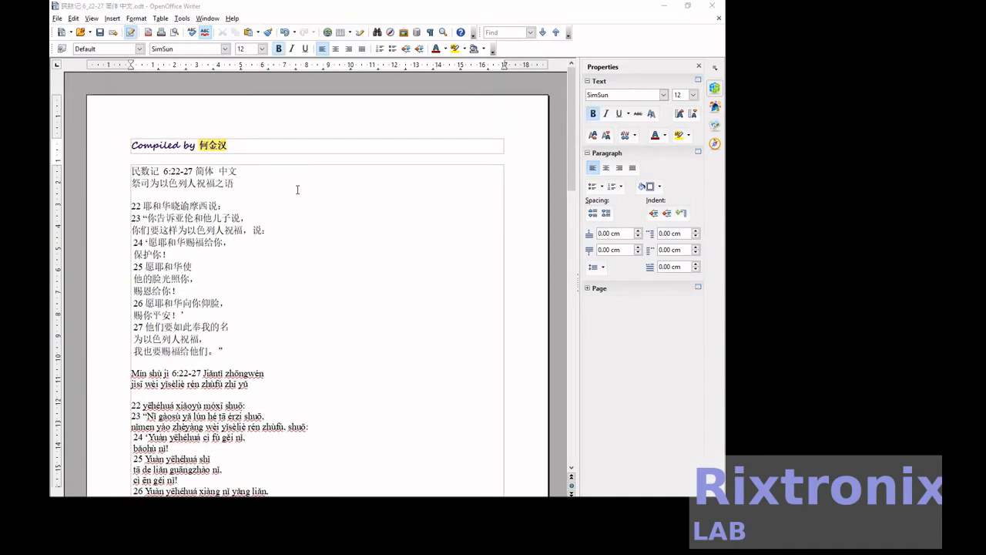
Insert date and time fields after the compiler's name in the page header
click(286, 148)
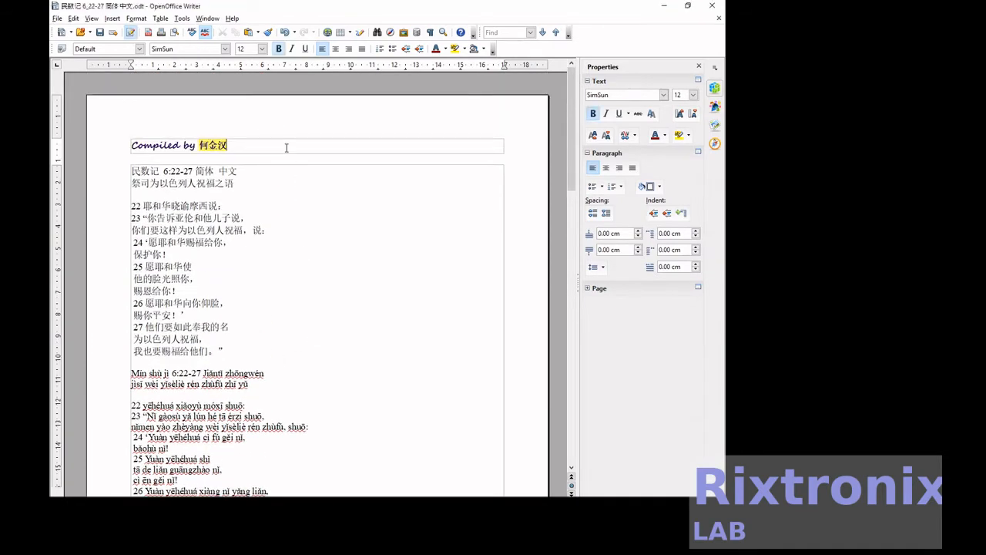
click(116, 20)
mouse_move(136, 18)
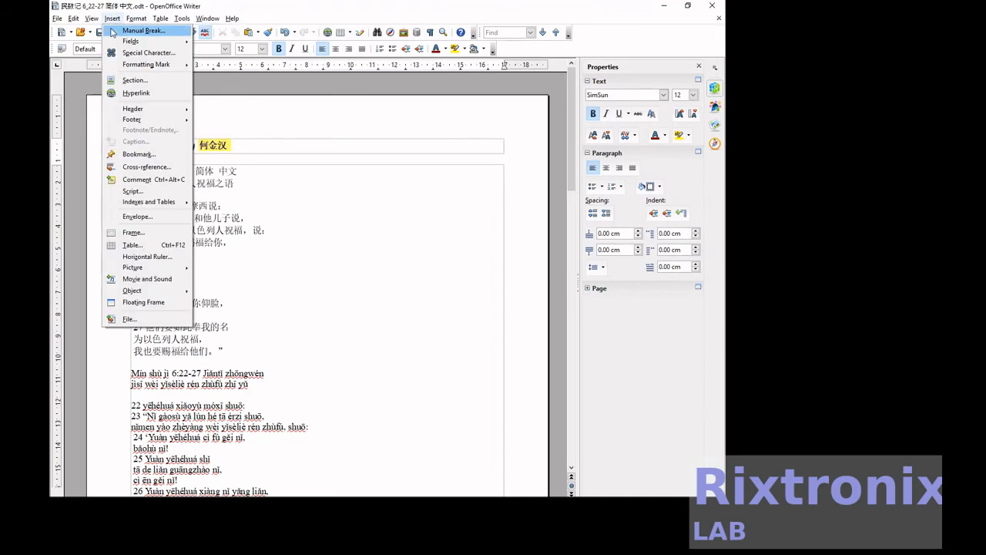
mouse_move(152, 43)
click(220, 41)
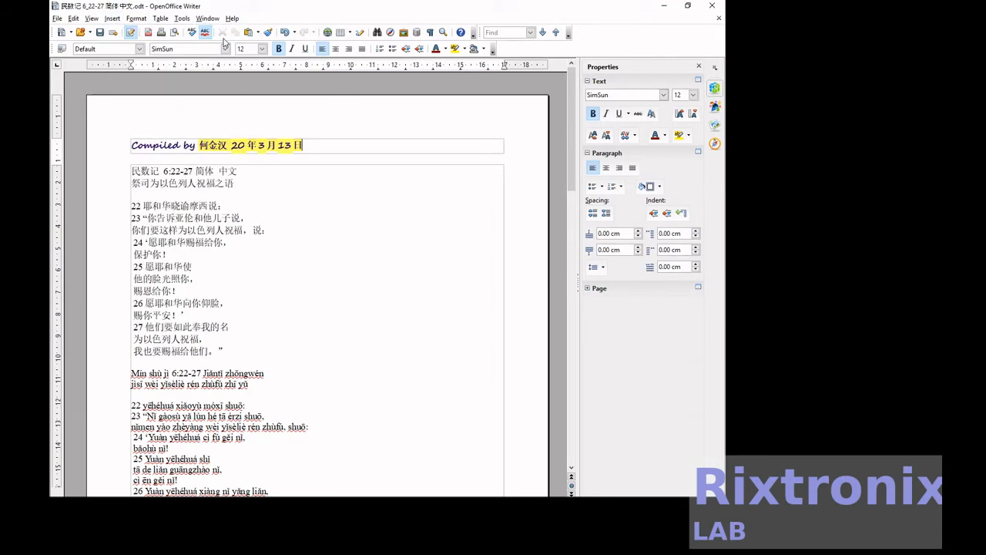
click(112, 18)
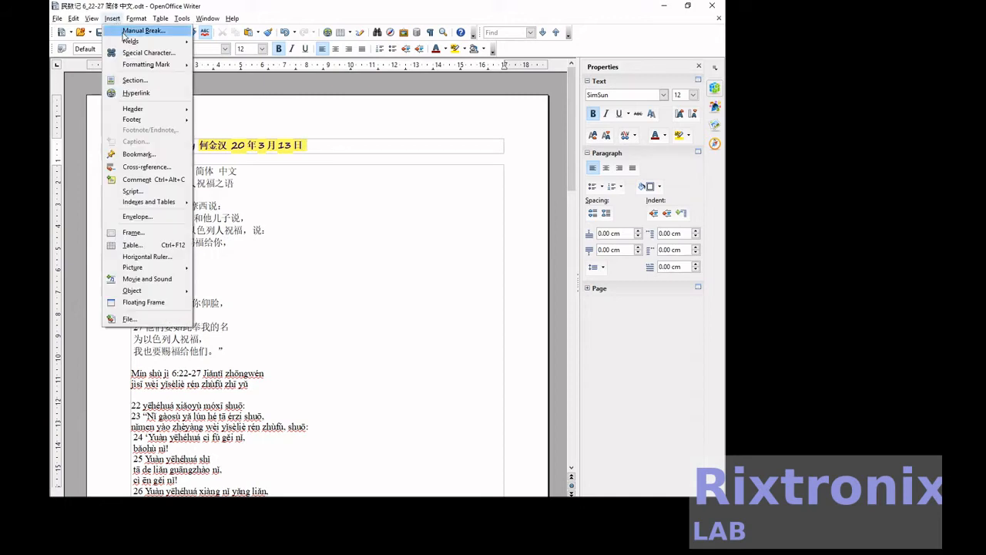
mouse_move(152, 42)
click(222, 53)
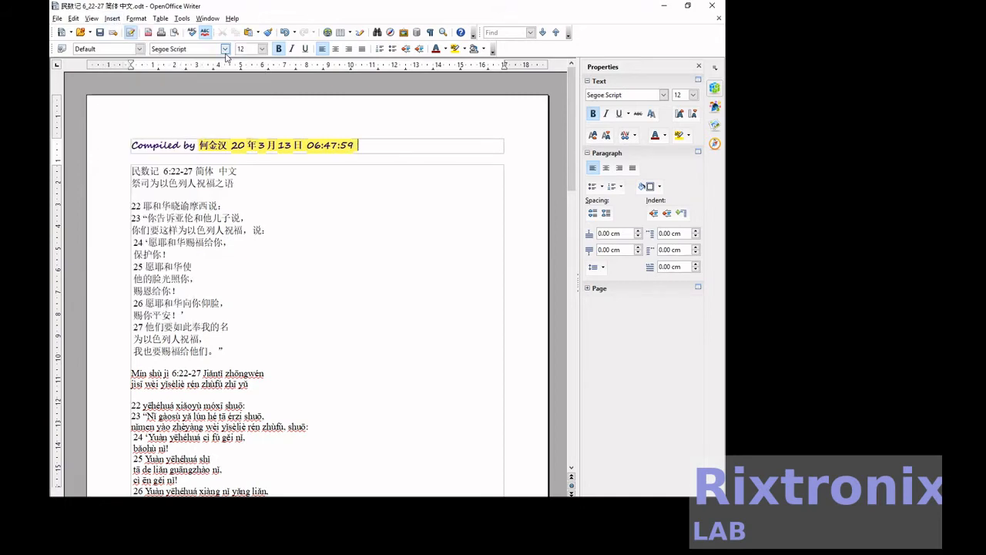
Complete the header line with "Page", a page number field, "of" and a page count field
text(Page)
click(108, 18)
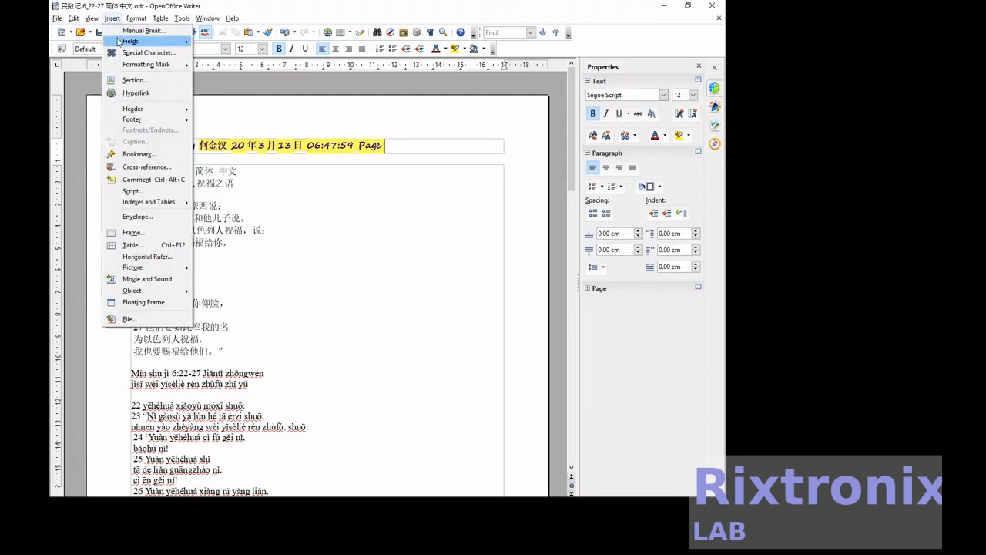
mouse_move(122, 43)
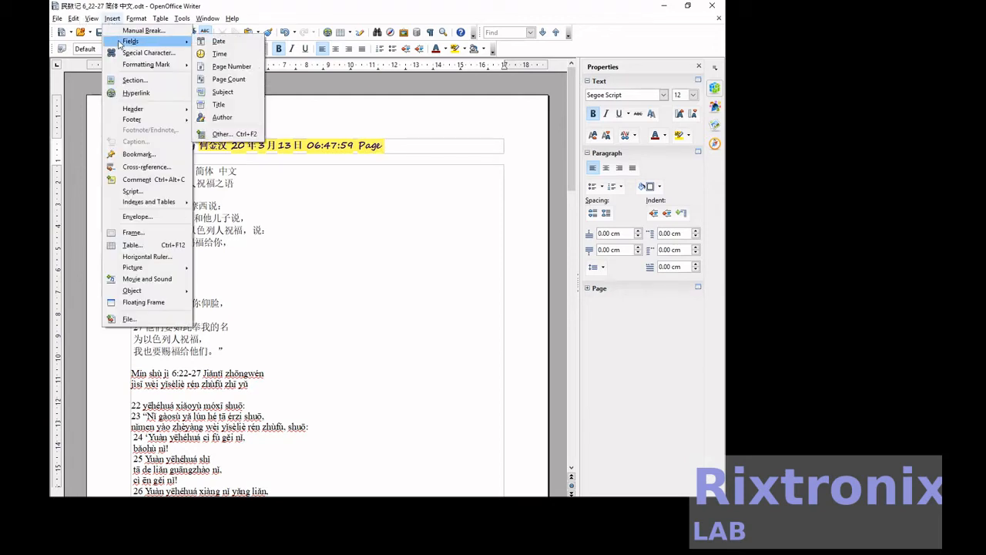
click(227, 67)
text(of)
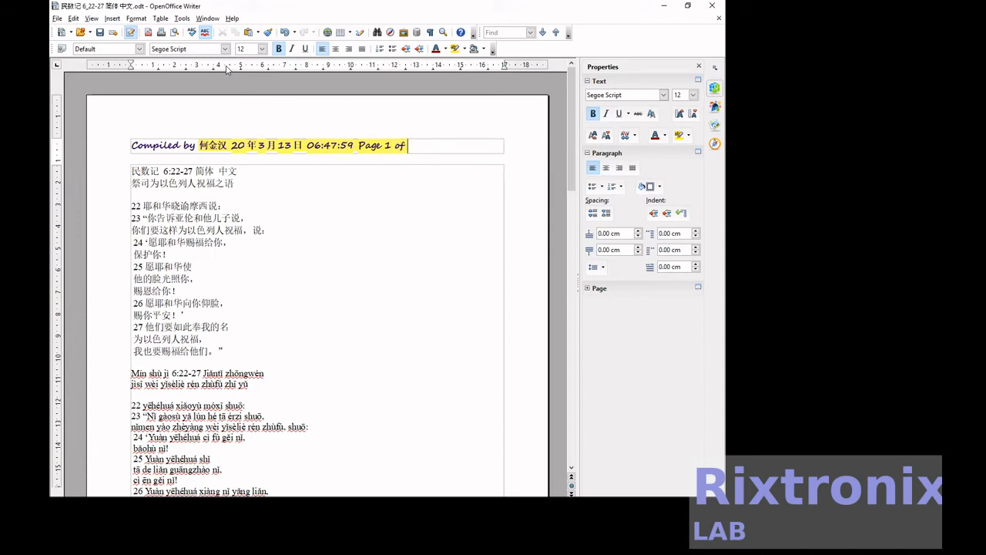
click(114, 19)
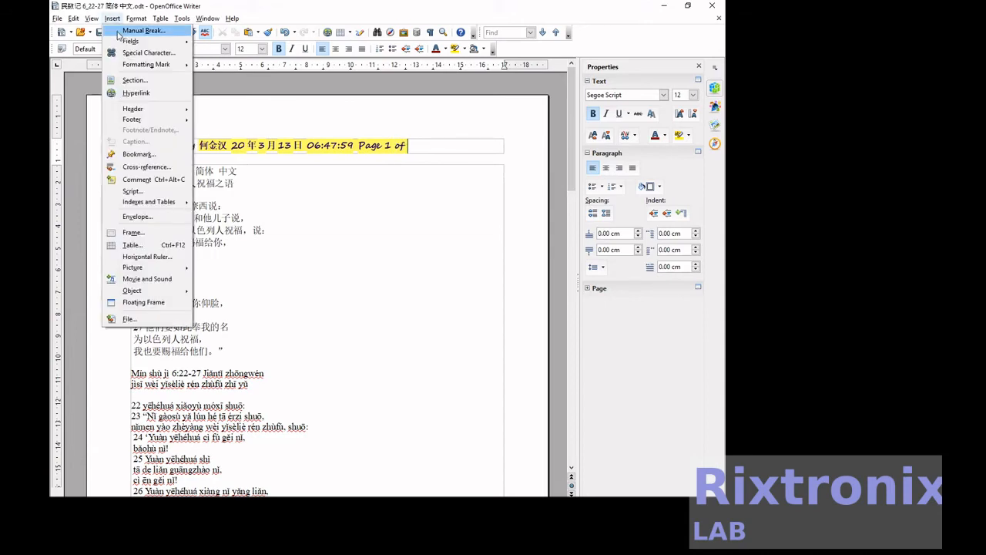
mouse_move(121, 42)
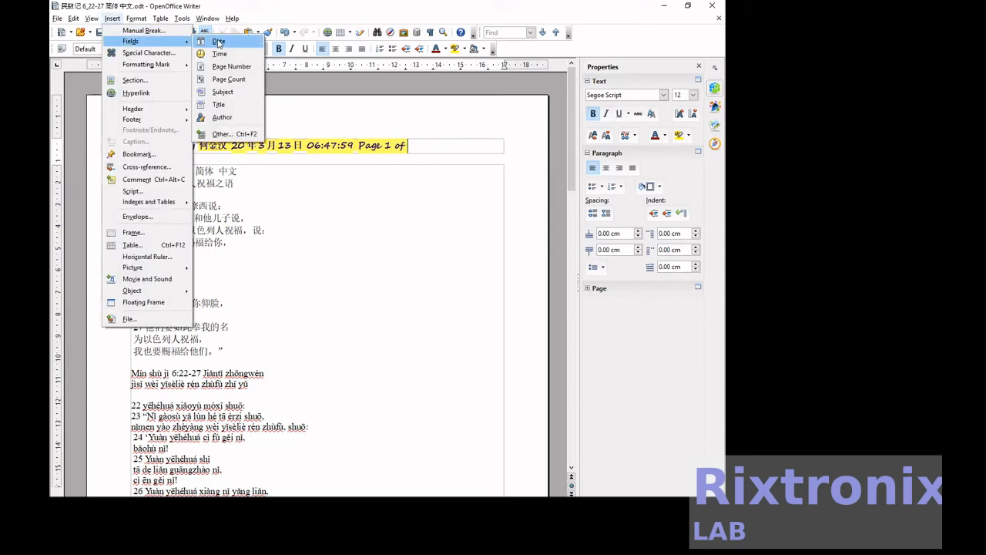
click(238, 80)
click(142, 171)
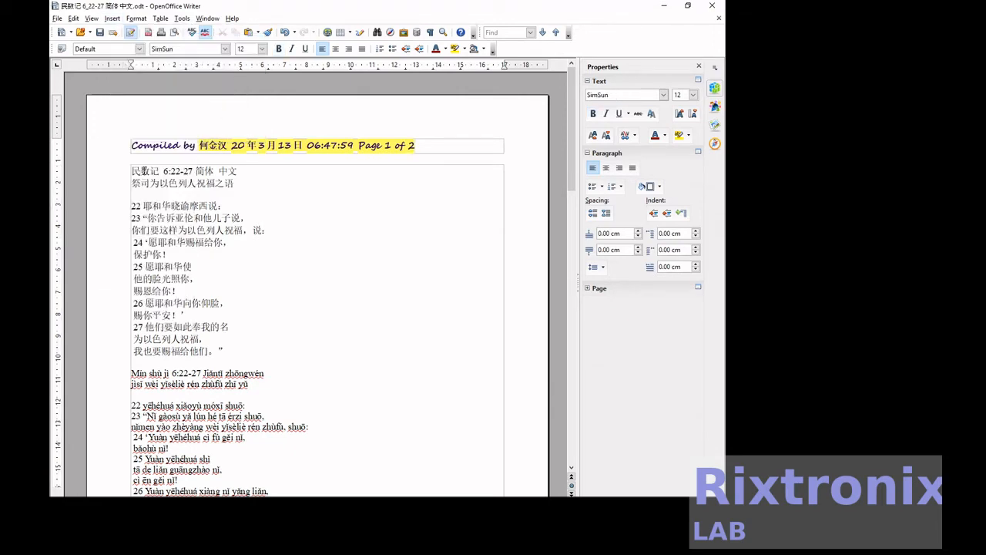
key(shift+Down)
key(shift+Down)
key(shift+Down)
key(shift+Down)
key(shift+Down)
key(shift+Down)
key(shift+Down)
key(shift+Down)
key(shift+Down)
key(shift+Down)
key(shift+Down)
key(shift+Down)
key(shift+Down)
key(shift+Down)
key(shift+Down)
key(shift+Down)
key(shift+Down)
key(shift+Down)
key(shift+Down)
key(shift+Down)
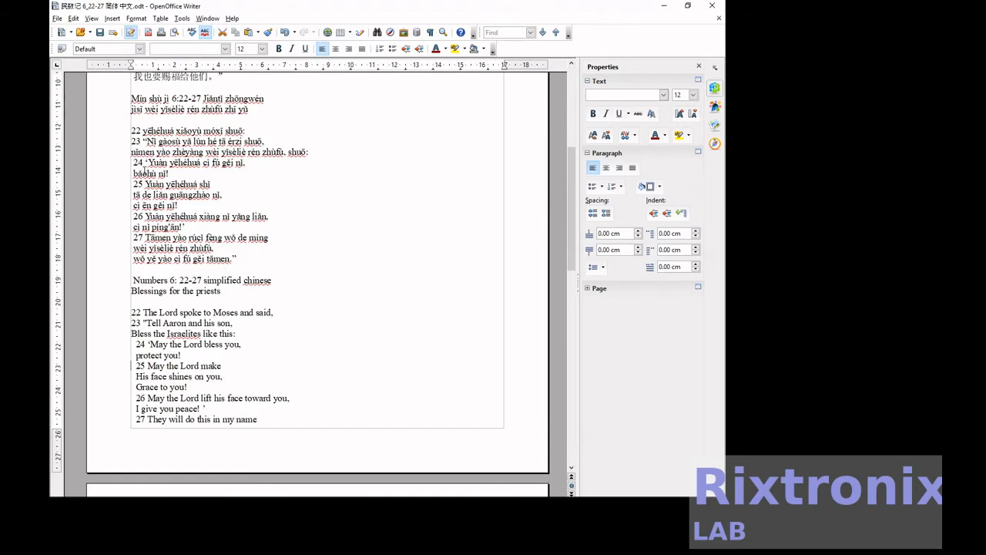
click(143, 171)
Format the entire Chinese, pinyin and English passage below the header as 18 pt bold
scroll(143, 170, up, 15)
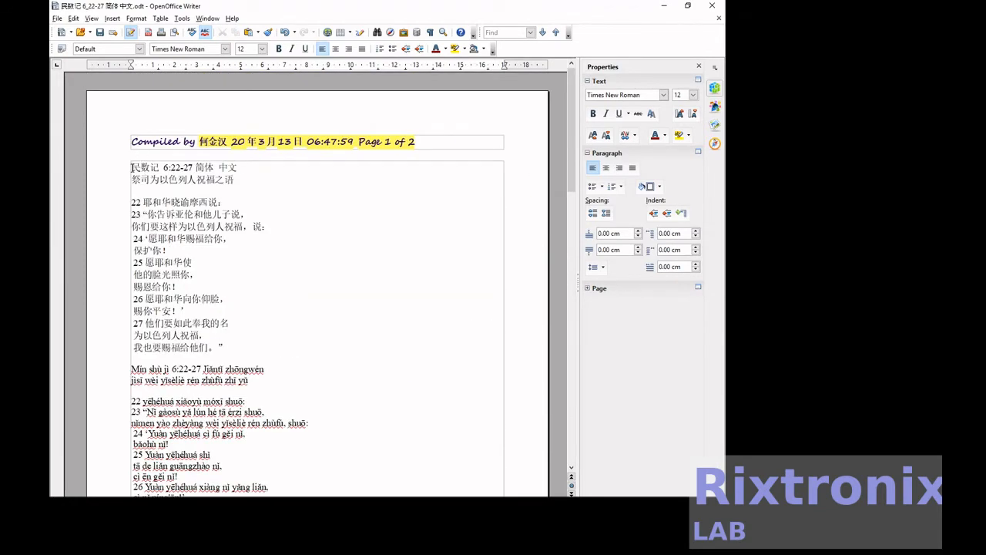
key(shift+Down)
key(shift+Down)
key(shift+Down)
key(shift+Down)
key(shift+Down)
key(shift+Down)
key(shift+Down)
key(shift+Down)
key(shift+Down)
key(shift+Down)
key(shift+Down)
key(shift+Down)
key(shift+Down)
key(shift+Down)
key(shift+Down)
key(shift+Down)
key(shift+Down)
key(shift+Down)
key(shift+Down)
key(shift+Down)
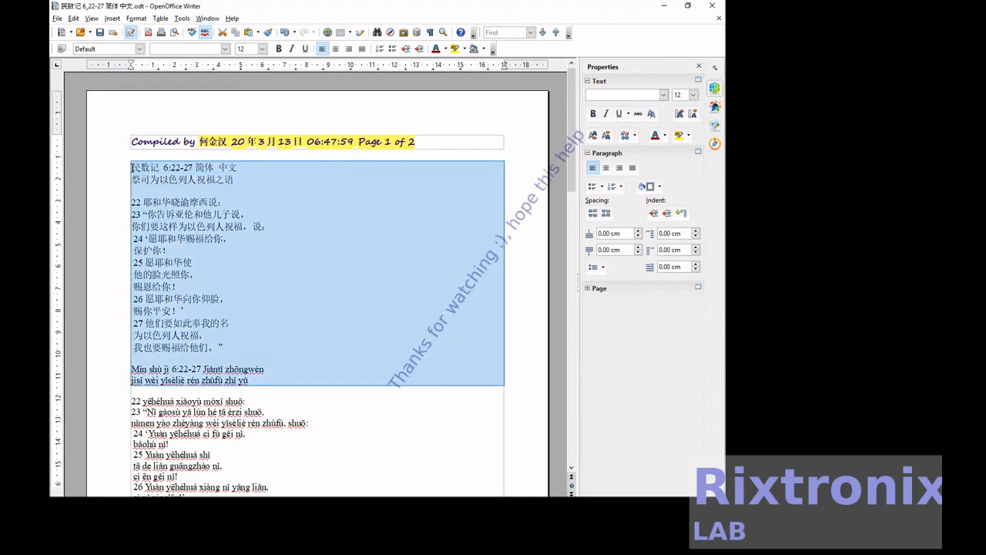
key(shift+Down)
key(shift+Down)
key(shift+Down)
key(shift+Down)
key(shift+Down)
key(shift+Down)
key(shift+Down)
key(shift+Down)
key(shift+Down)
key(shift+Down)
key(shift+Down)
key(shift+Down)
key(shift+Down)
key(shift+Down)
key(shift+Down)
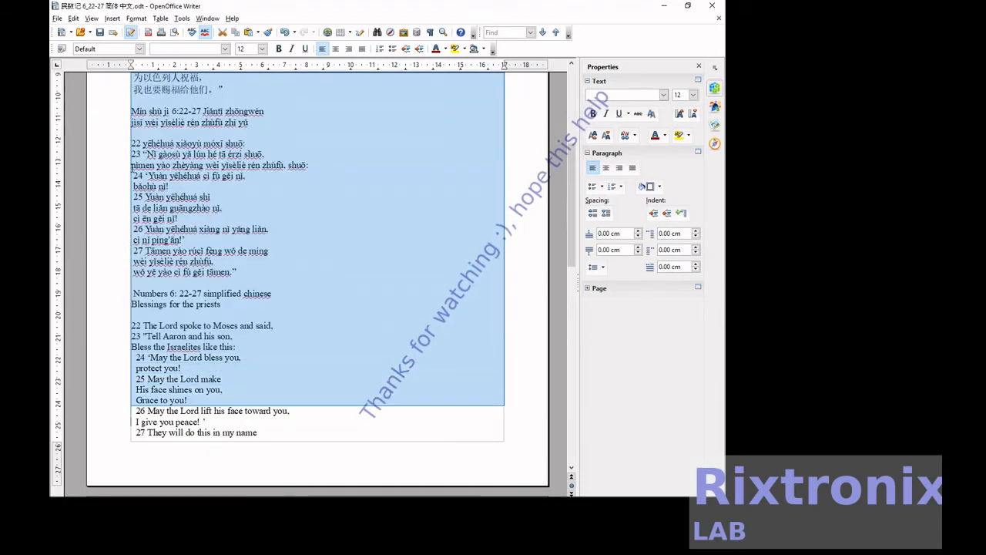
key(shift+Down)
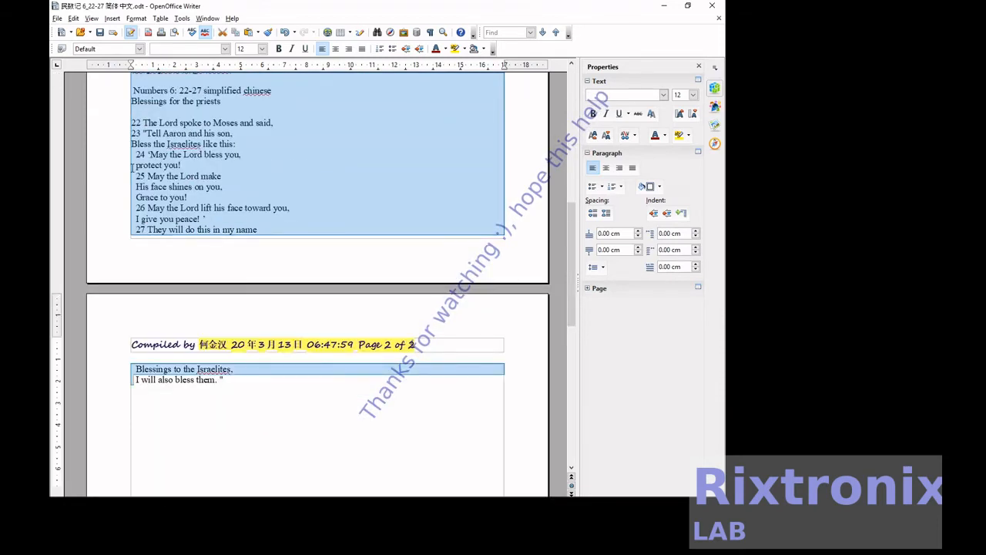
key(shift+Right)
key(shift+Right)
key(shift+Right)
key(shift+Right)
key(shift+Right)
key(shift+Right)
key(shift+Right)
key(shift+Right)
key(shift+Right)
key(shift+Right)
key(shift+Right)
key(shift+Right)
key(shift+Right)
key(shift+Right)
key(shift+Right)
key(shift+Right)
key(shift+Right)
key(shift+Right)
key(shift+Right)
key(shift+Right)
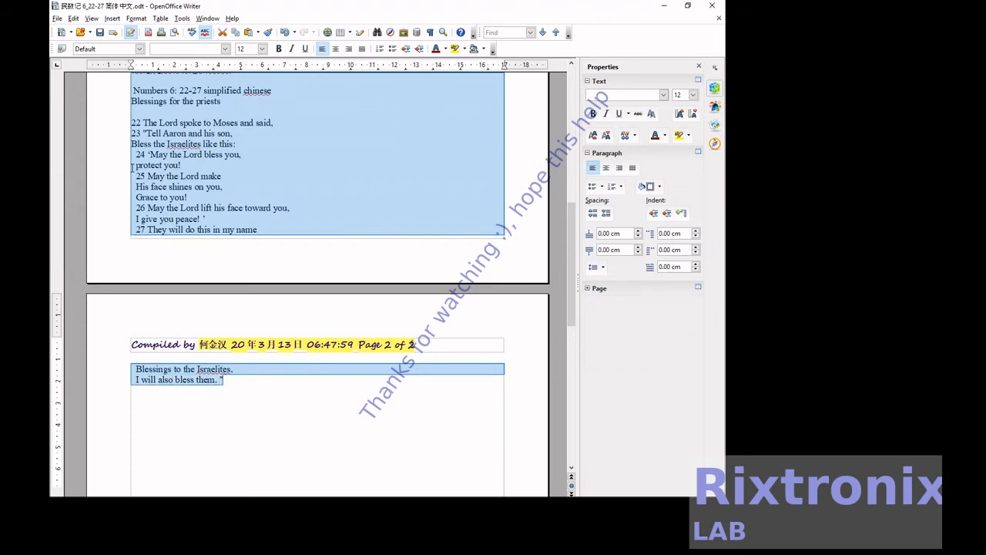
click(262, 48)
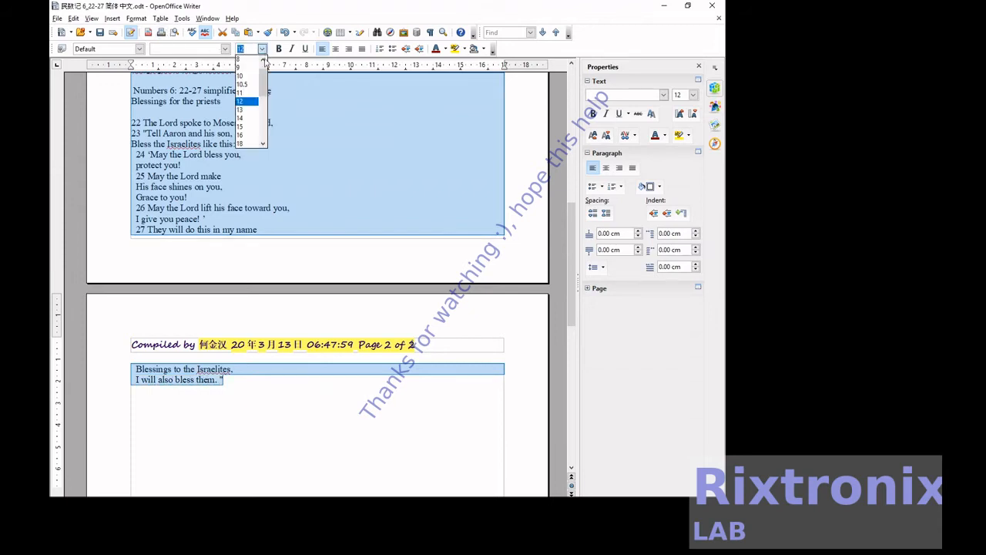
click(245, 143)
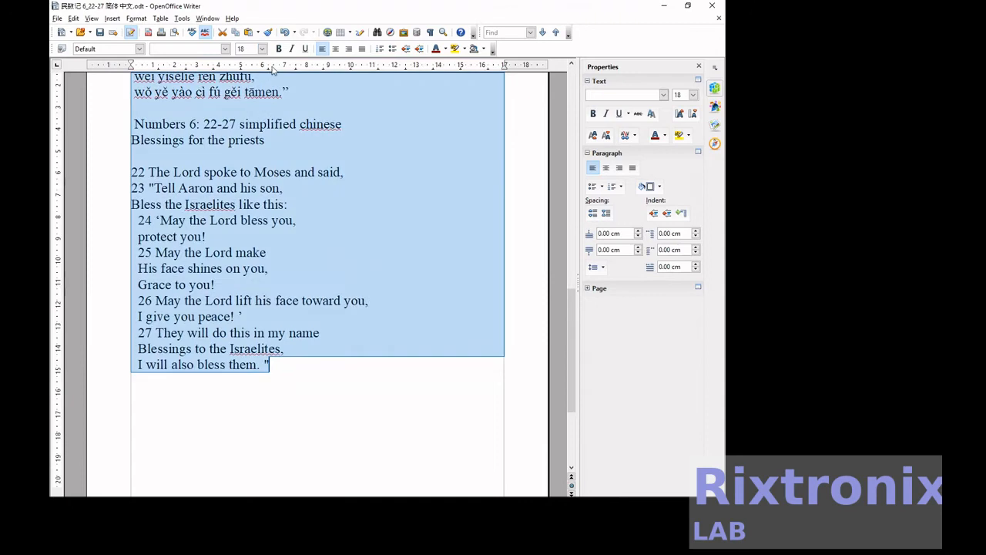
click(278, 49)
scroll(367, 178, up, 10)
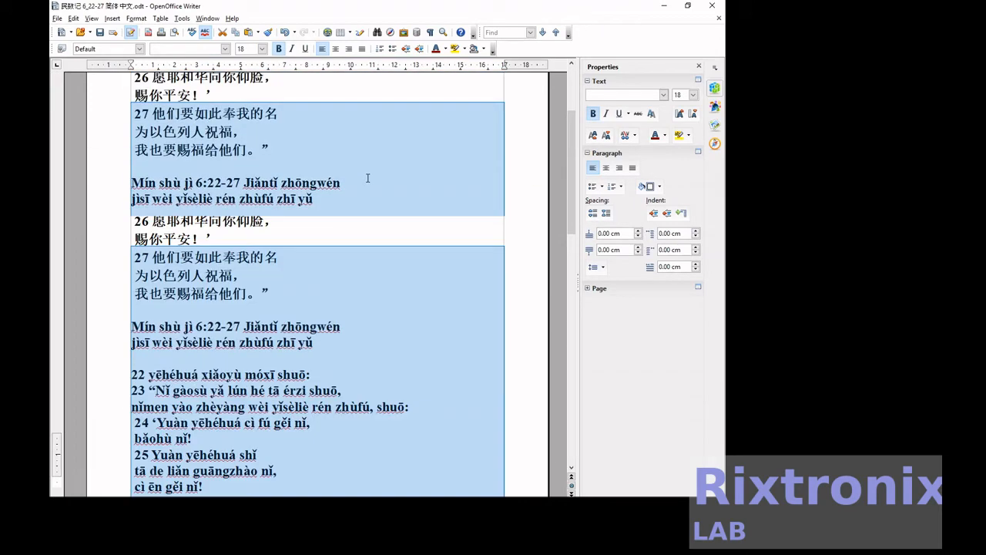
Change the font color of the Chinese passage, from its title through verse 27, to light red
scroll(367, 178, up, 5)
click(351, 180)
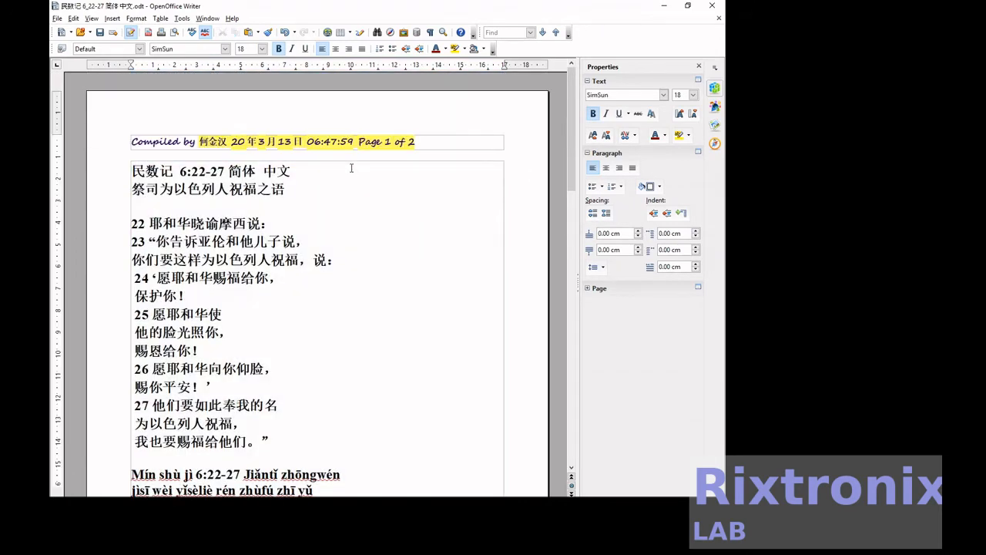
key(shift+Down)
key(shift+Down)
key(shift+Down)
key(shift+Down)
key(shift+Down)
key(shift+Down)
key(shift+Down)
key(shift+Down)
key(shift+Down)
key(shift+Down)
key(shift+Down)
key(shift+Down)
key(shift+Down)
key(shift+Down)
key(shift+Down)
key(shift+Down)
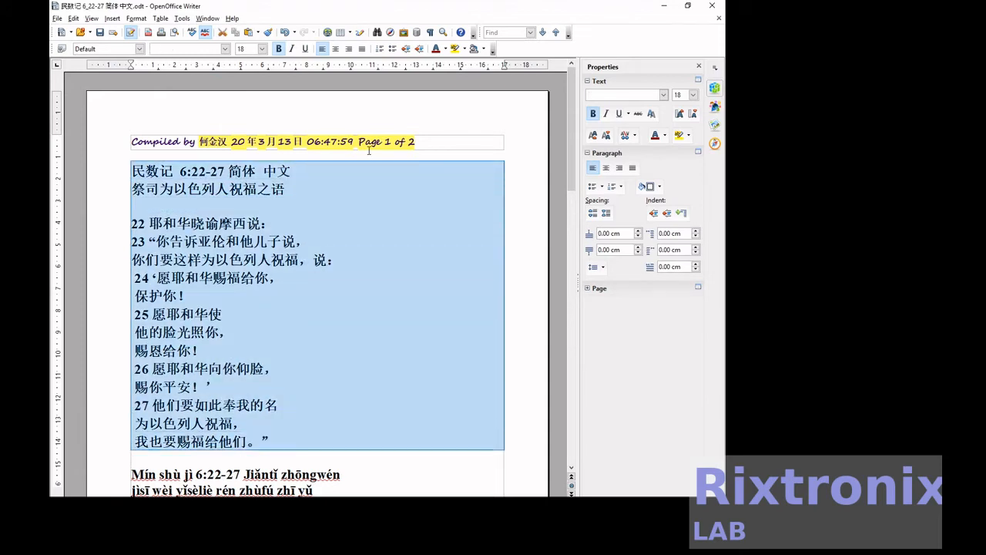
click(446, 49)
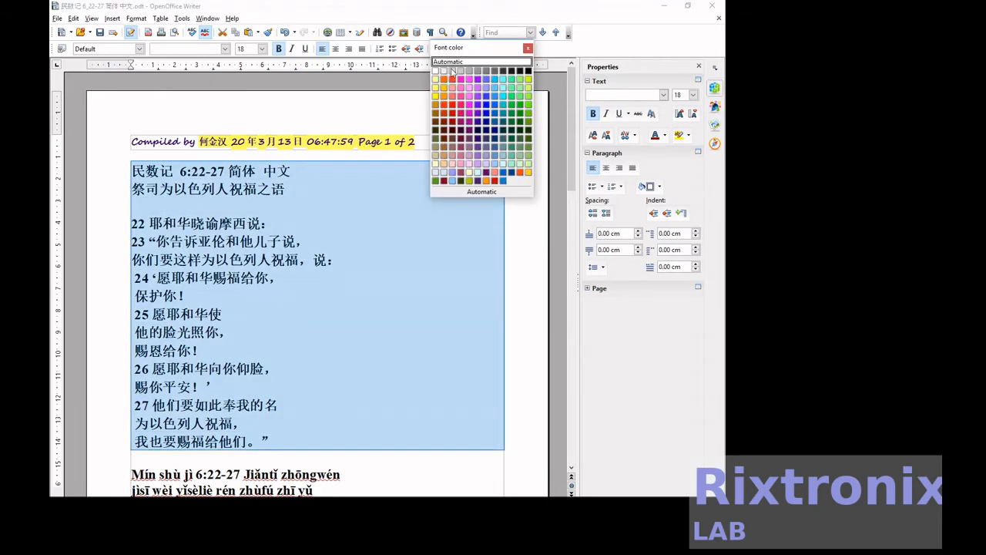
click(452, 92)
Change the font color of the pinyin passage, from its title through verse 27, to blue
scroll(361, 292, down, 3)
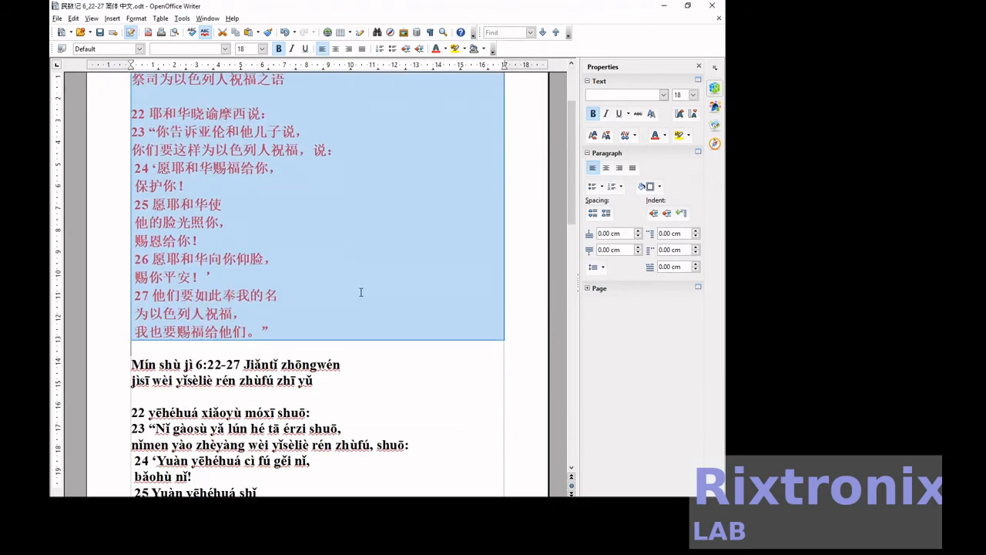
click(244, 342)
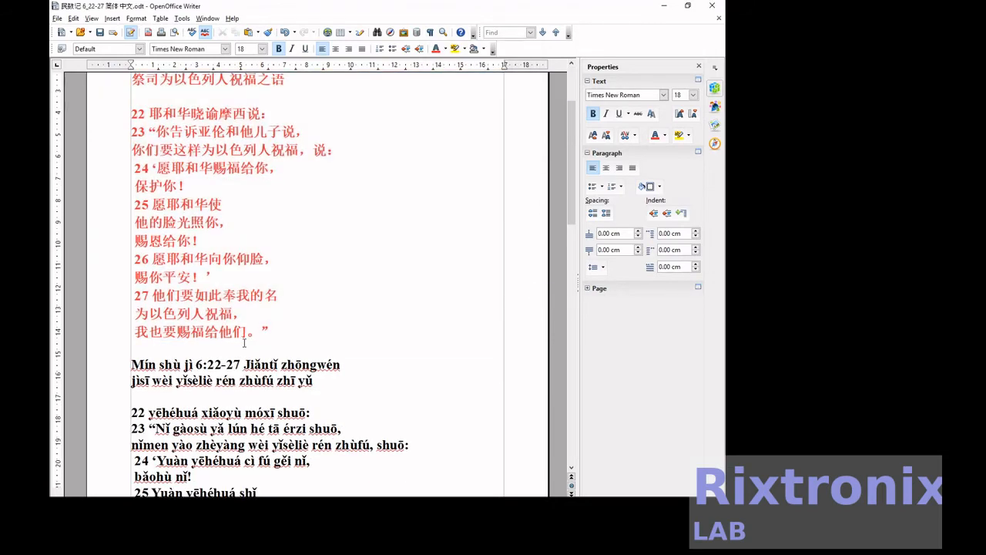
key(shift+Down)
key(shift+Down)
key(shift+Down)
key(shift+Down)
key(shift+Down)
key(shift+Down)
key(shift+Down)
key(shift+Down)
key(shift+Down)
key(shift+Down)
key(shift+Down)
key(shift+Down)
key(shift+Down)
key(shift+Down)
key(shift+Down)
key(shift+Down)
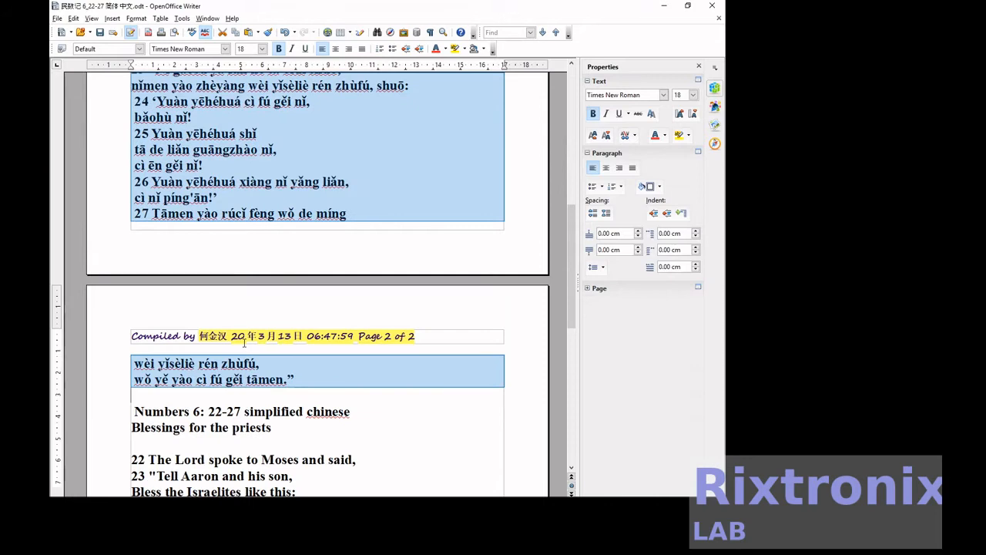
key(shift+Down)
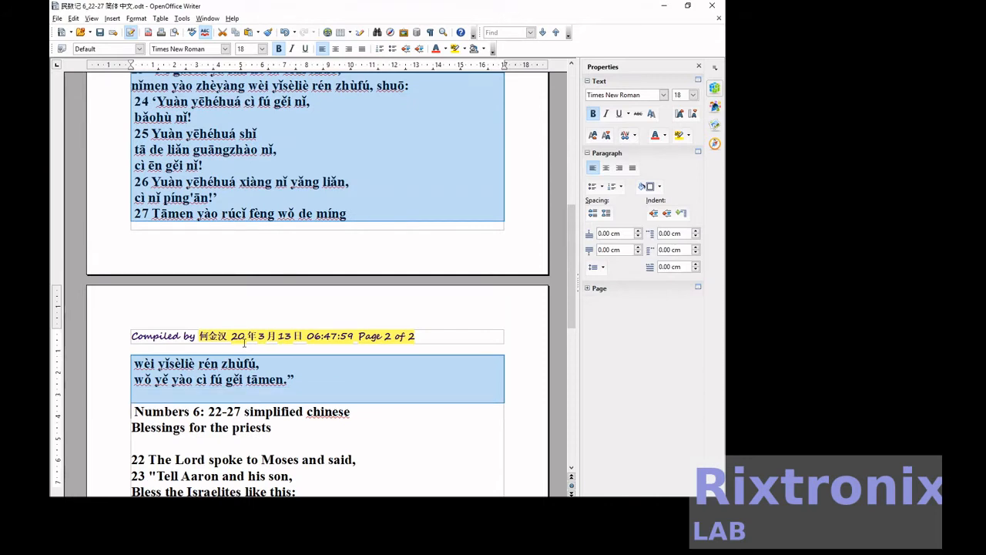
click(444, 49)
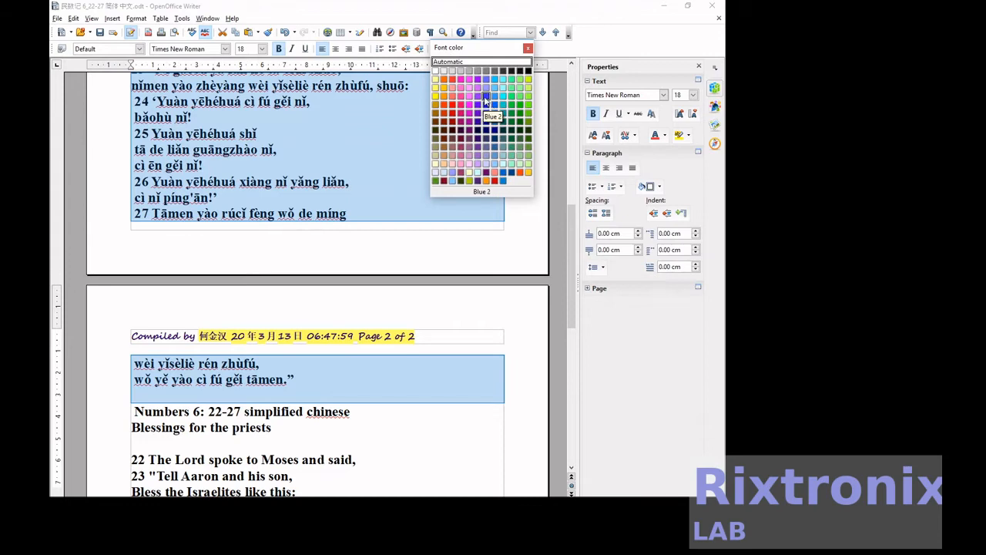
click(485, 108)
Set the font color of the English passage on the second page to Purple 9 and save the document
scroll(308, 324, down, 2)
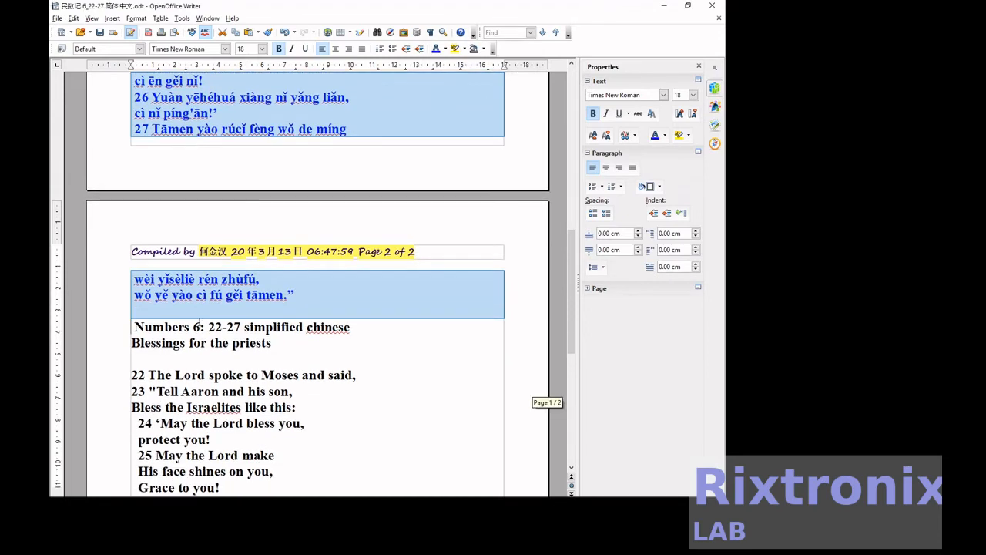
click(198, 327)
key(shift+Down)
key(shift+Down)
key(shift+Down)
key(shift+Down)
key(shift+Down)
key(shift+Down)
key(shift+Down)
key(shift+Down)
key(shift+Down)
key(shift+Down)
key(shift+Down)
key(shift+Down)
key(shift+Down)
key(shift+Down)
key(shift+Down)
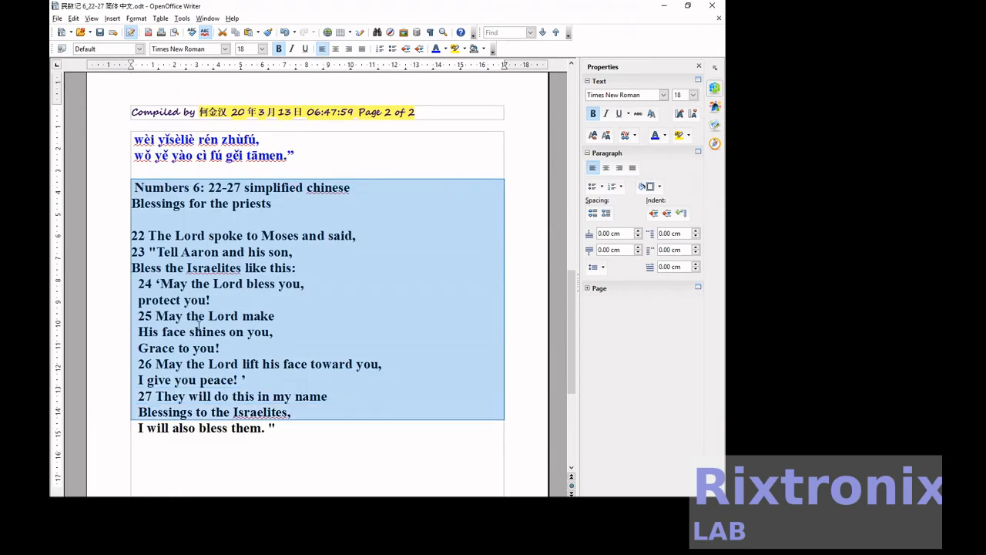
key(shift+Down)
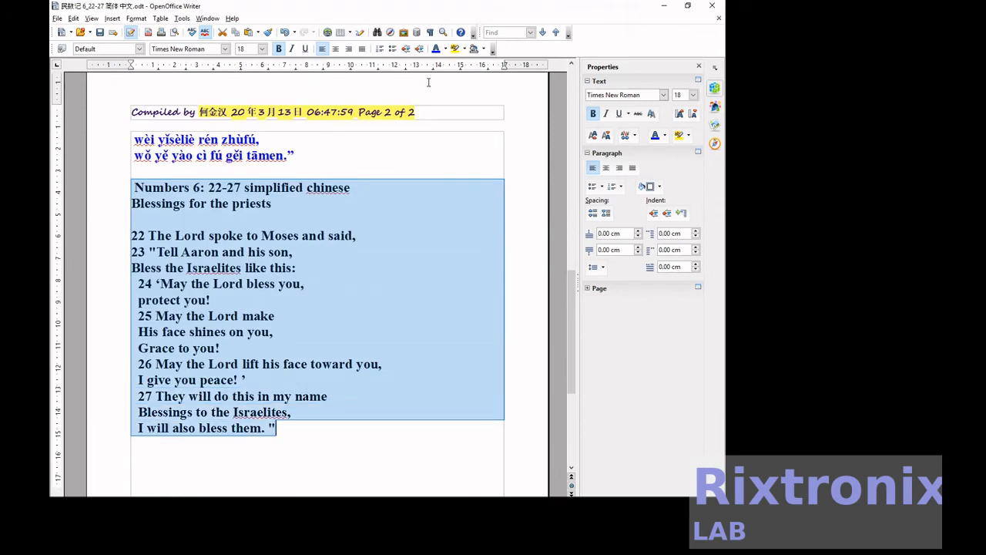
click(446, 49)
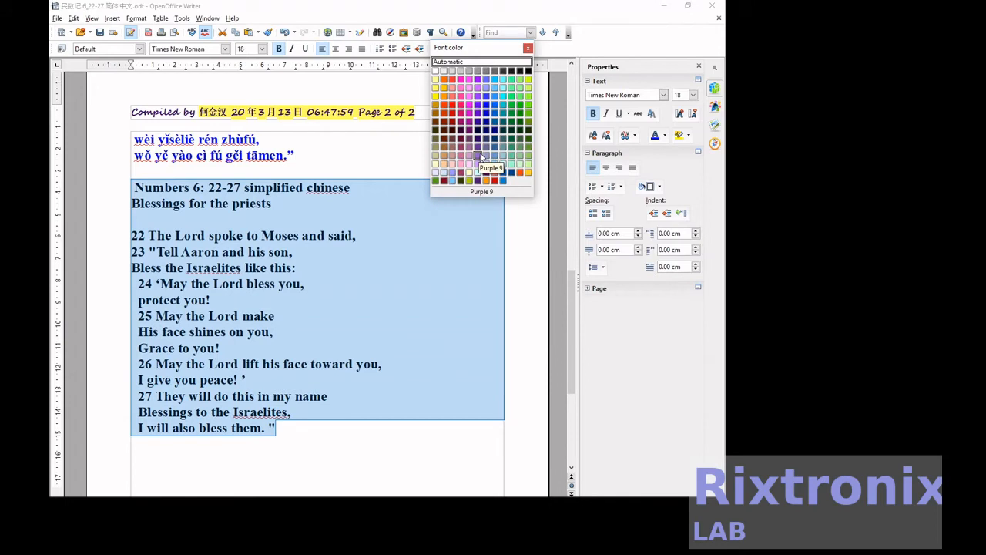
click(481, 156)
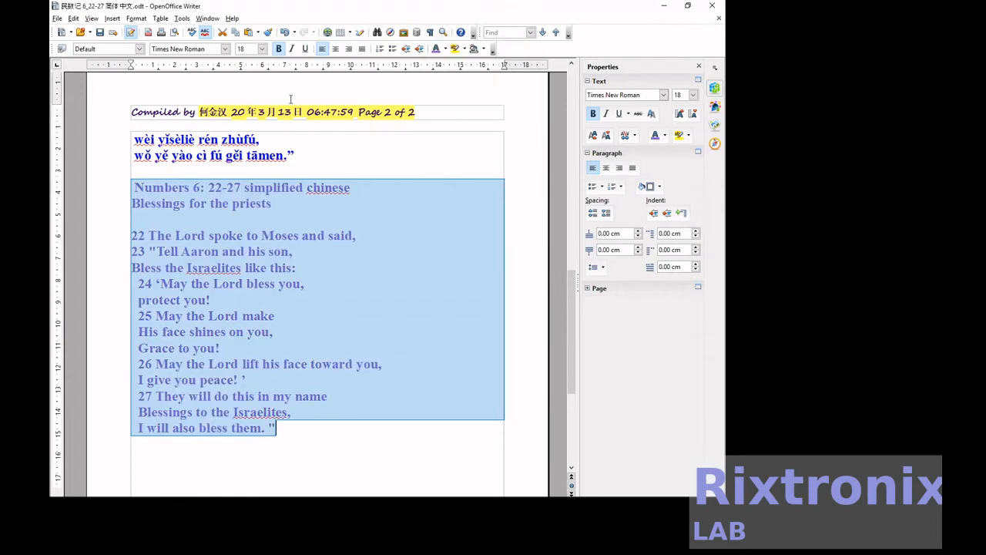
click(99, 32)
click(313, 198)
Move the two pinyin title lines directly below the Chinese title lines at the start of the document
scroll(313, 198, up, 10)
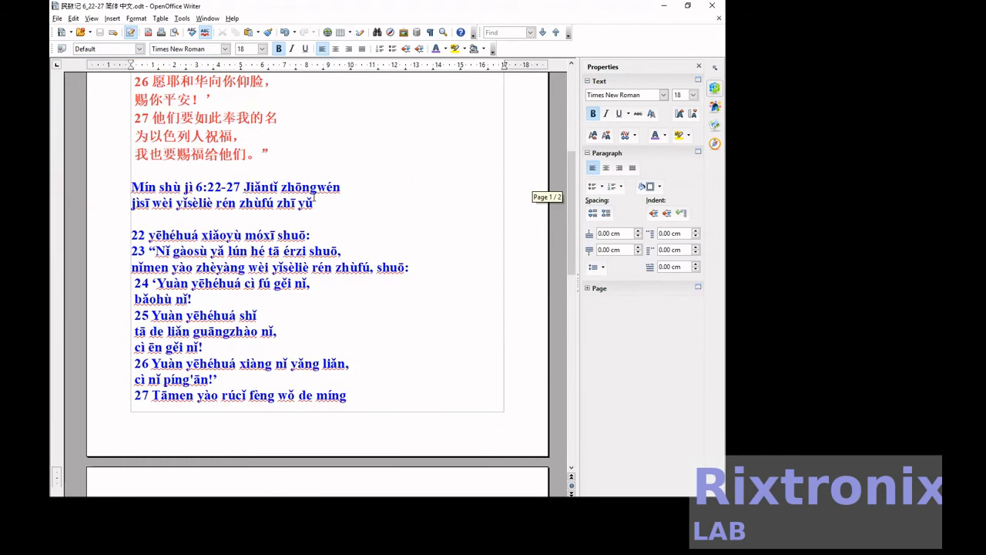
scroll(313, 198, up, 1)
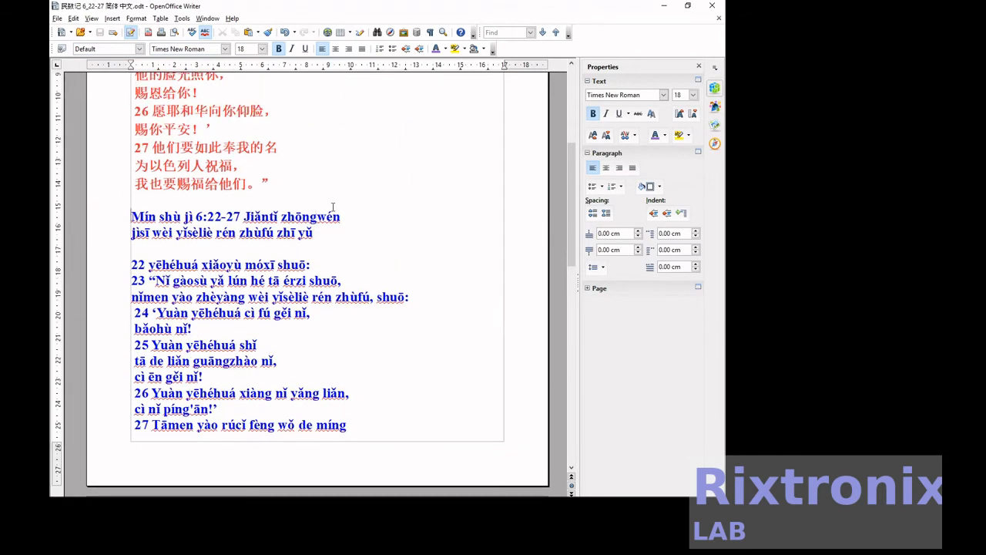
triple_click(333, 206)
key(ctrl+c)
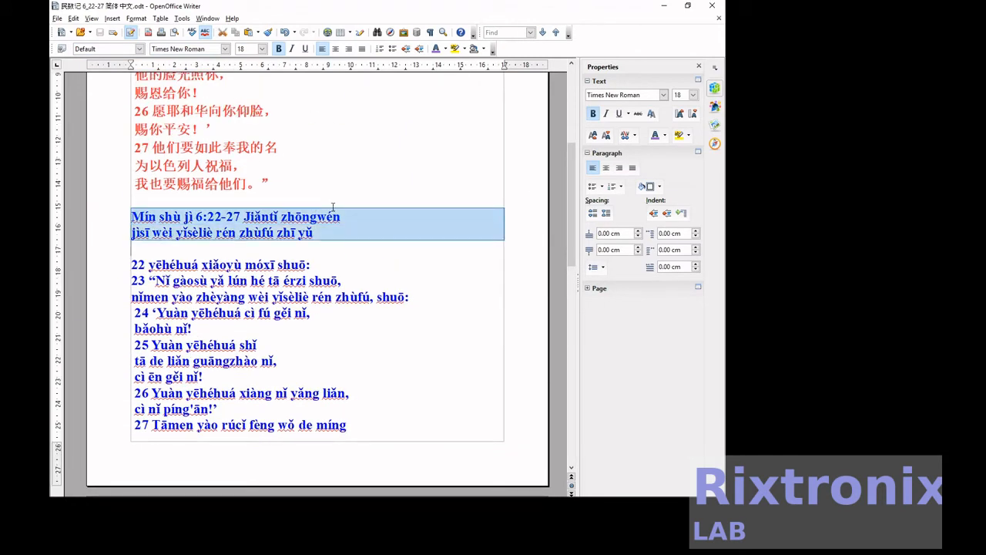
key(Delete)
key(ctrl+Home)
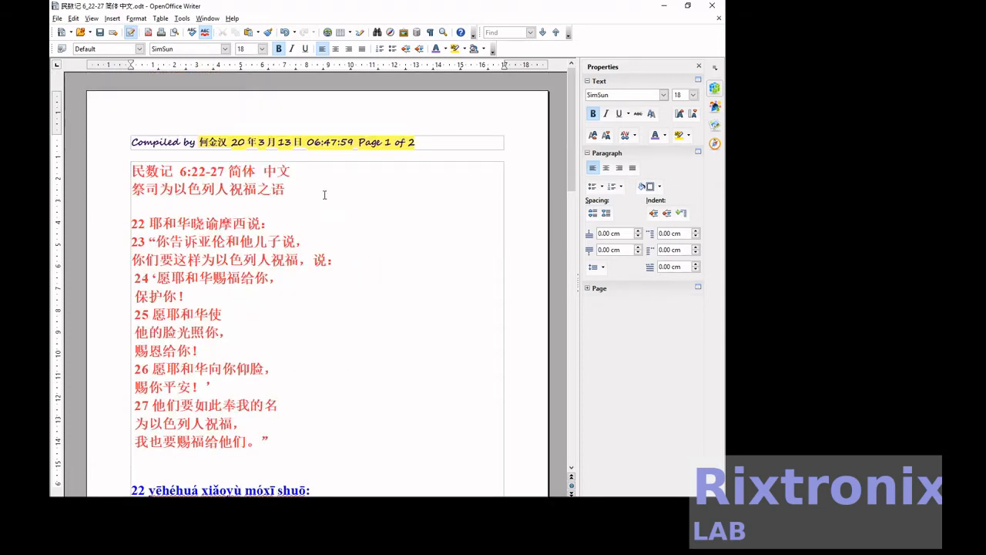
key(Return)
key(ctrl+v)
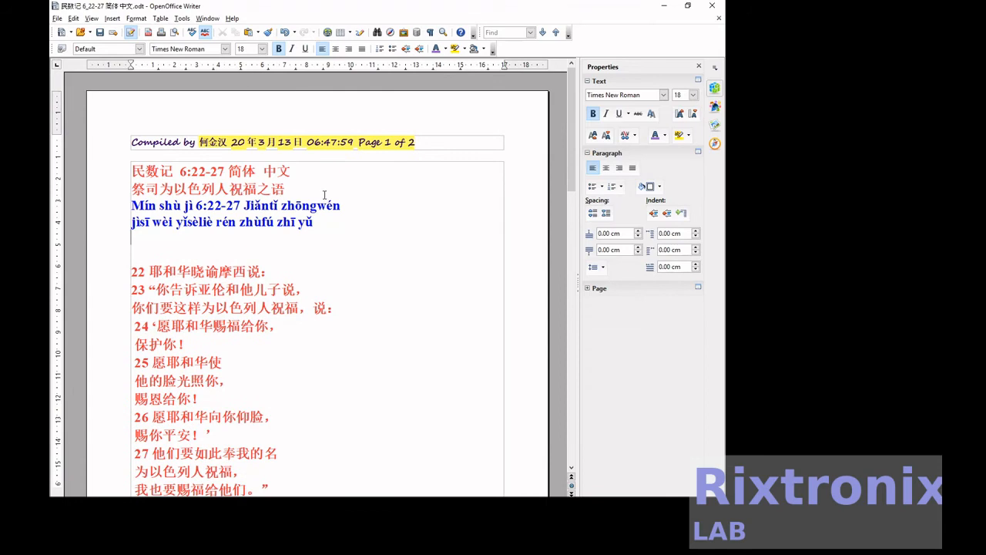
Move the pinyin line of verse 22 directly below the Chinese line of verse 22
scroll(324, 195, down, 3)
scroll(325, 195, down, 1)
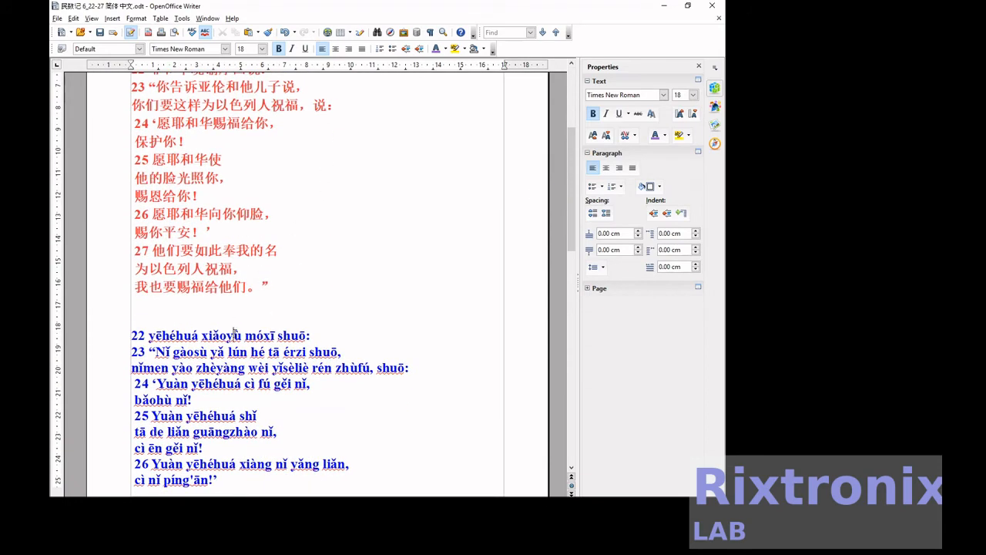
key(shift+End)
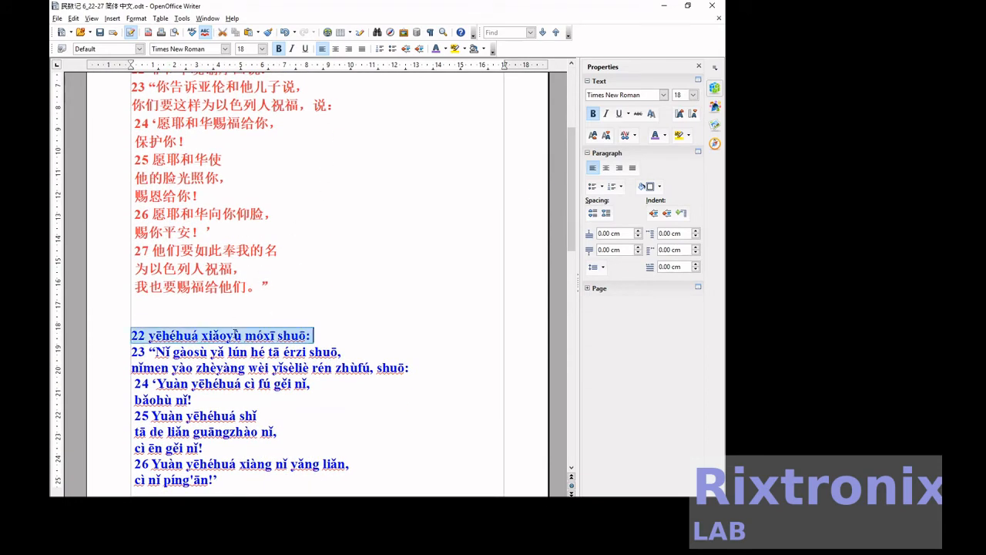
key(ctrl+x)
scroll(316, 285, up, 4)
click(271, 271)
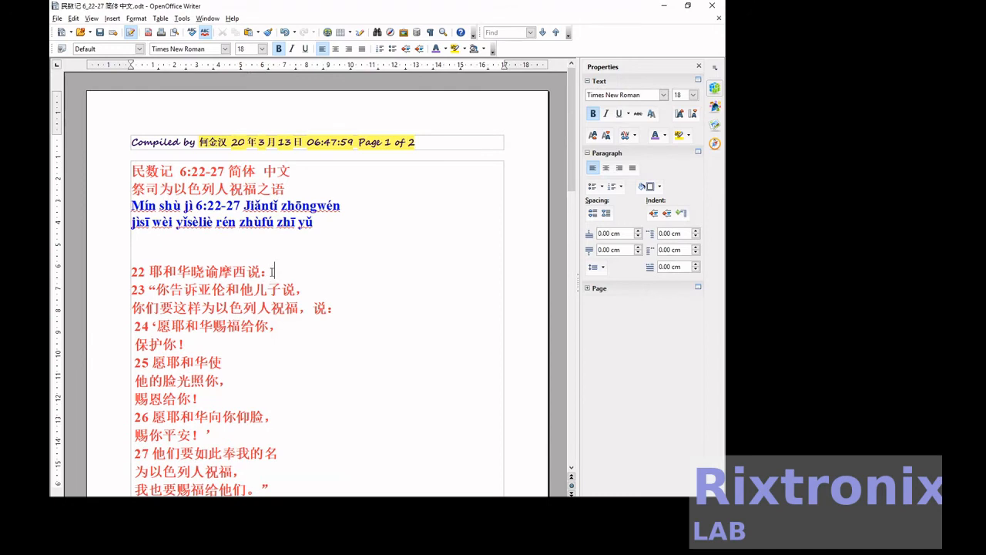
key(Return)
key(ctrl+v)
Move the two pinyin lines of verse 23 directly below the Chinese lines of verse 23
scroll(271, 271, down, 6)
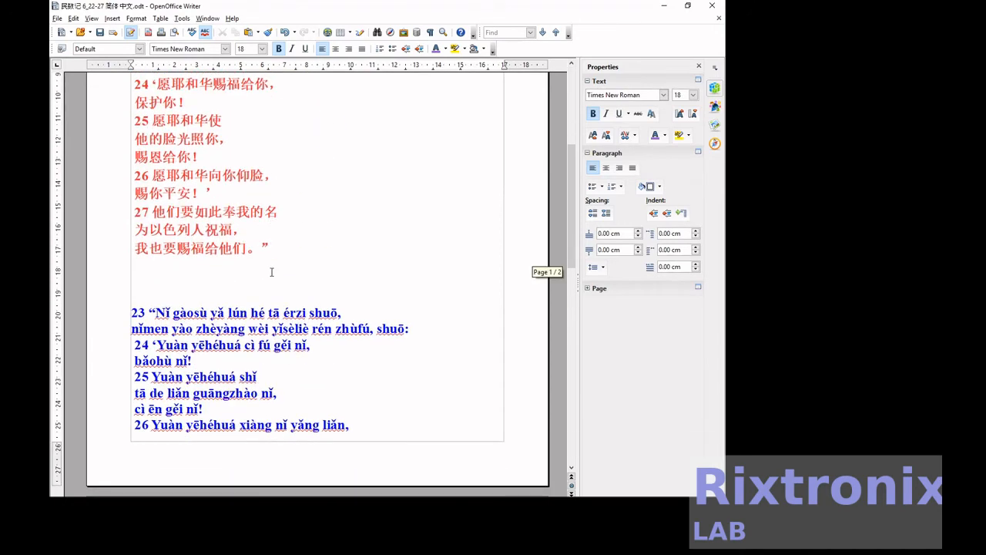
triple_click(240, 308)
key(ctrl+x)
scroll(240, 308, up, 3)
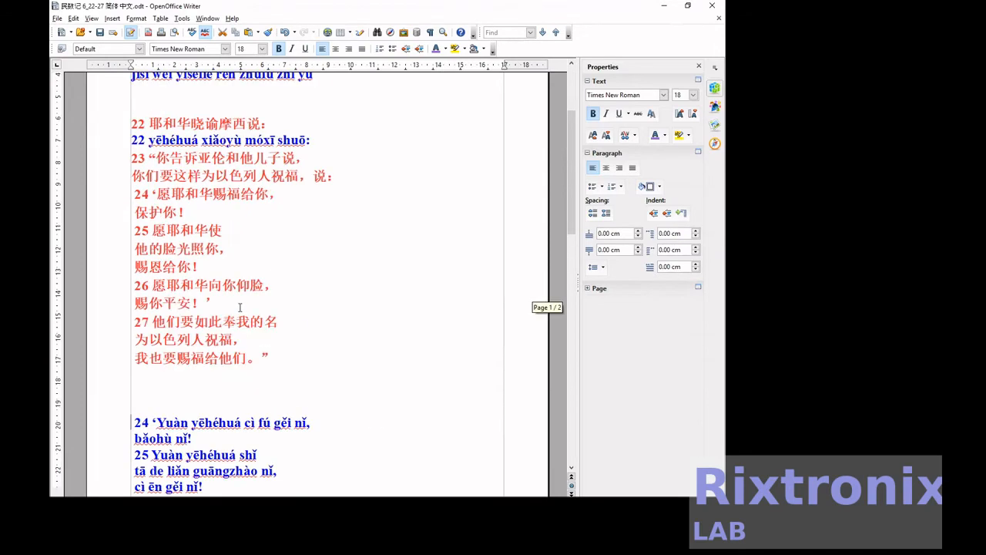
click(355, 175)
key(Return)
key(ctrl+v)
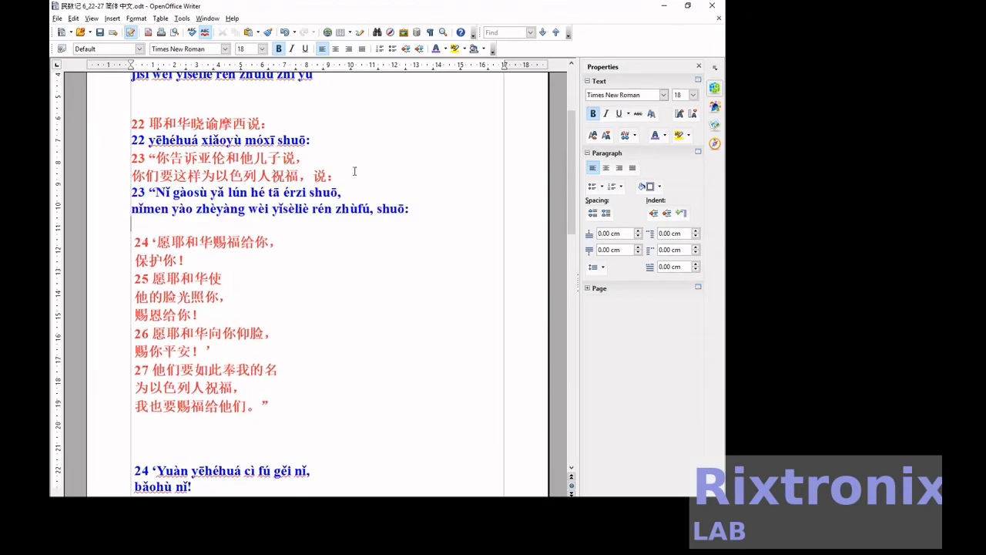
Move the two pinyin lines of verse 24 directly below the Chinese lines of verse 24
scroll(355, 171, down, 5)
click(196, 284)
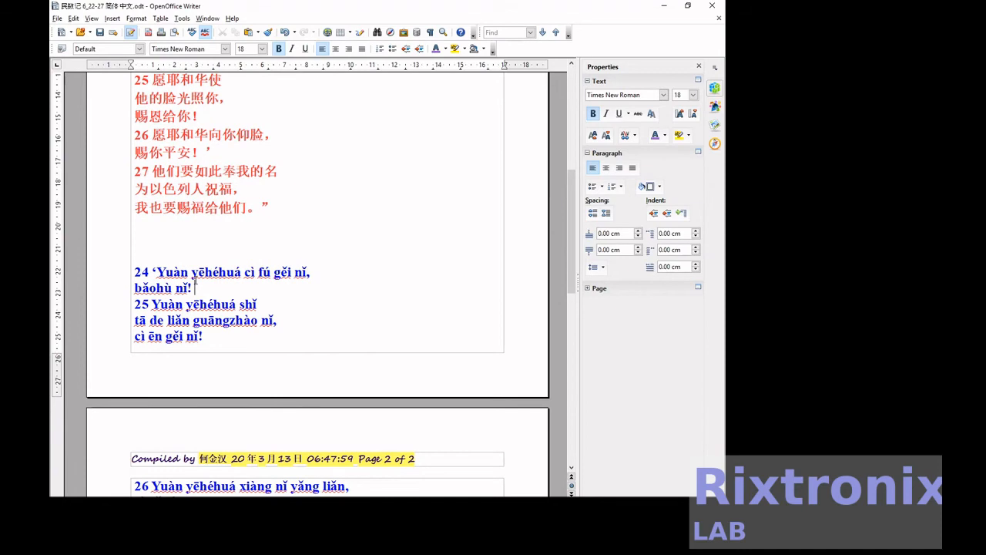
triple_click(195, 279)
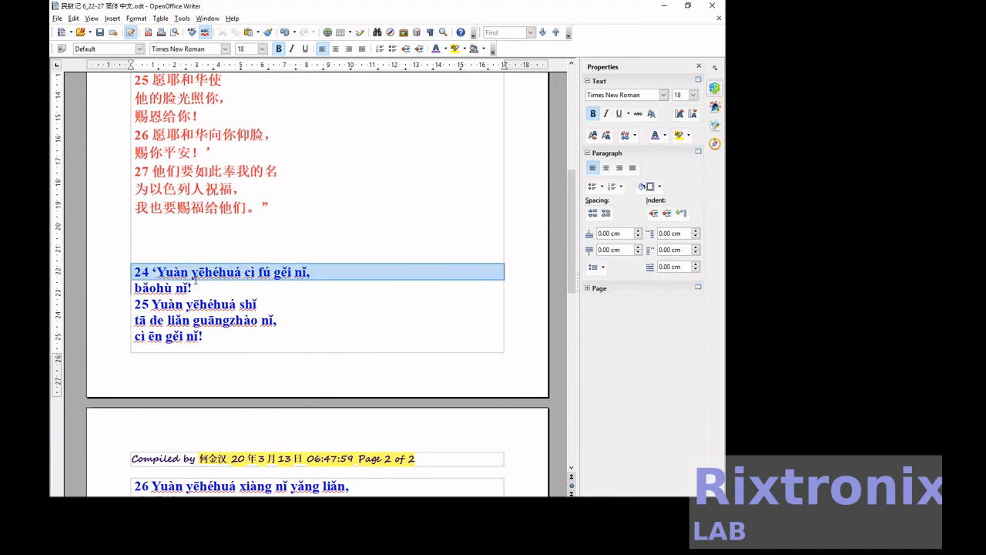
key(ctrl+x)
scroll(196, 280, up, 3)
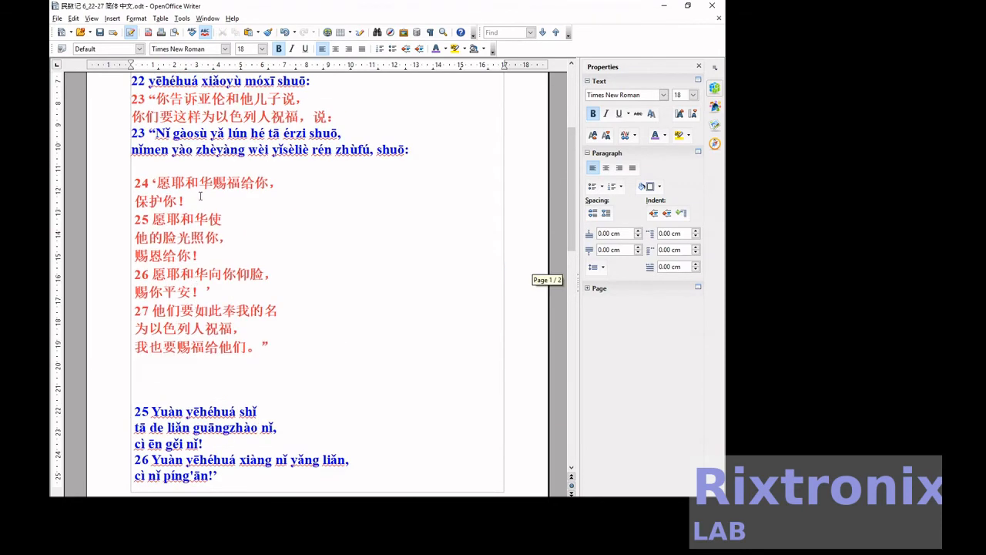
click(205, 202)
key(Return)
key(ctrl+v)
Move the three pinyin lines of verse 25 directly below the Chinese lines of verse 25
scroll(206, 204, down, 4)
click(182, 342)
scroll(187, 322, down, 2)
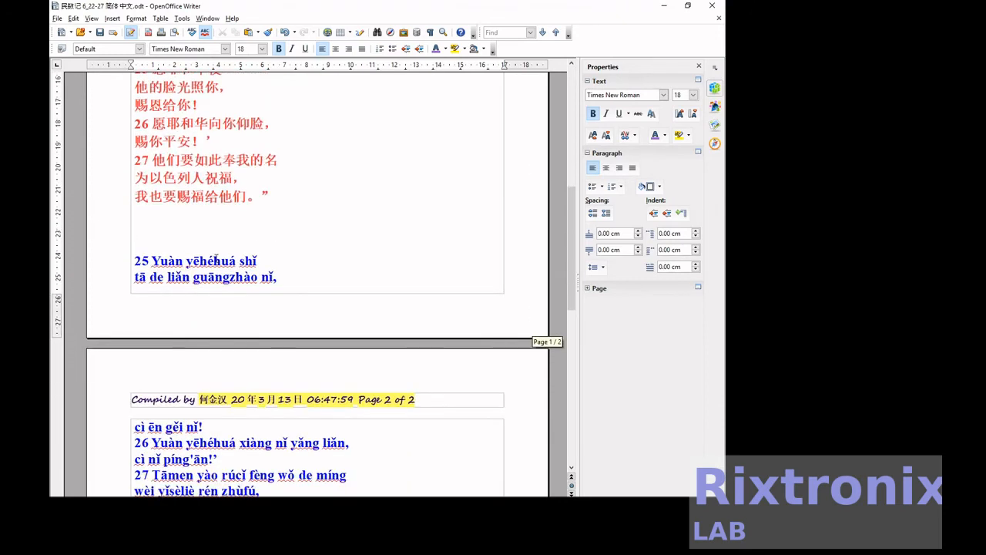
key(shift+Down)
key(shift+Down)
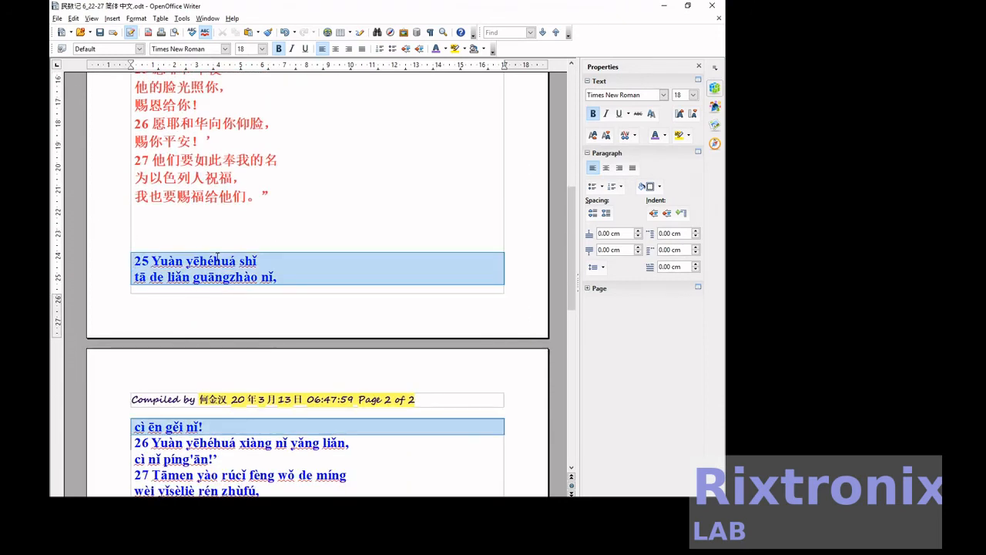
key(Delete)
scroll(218, 255, up, 3)
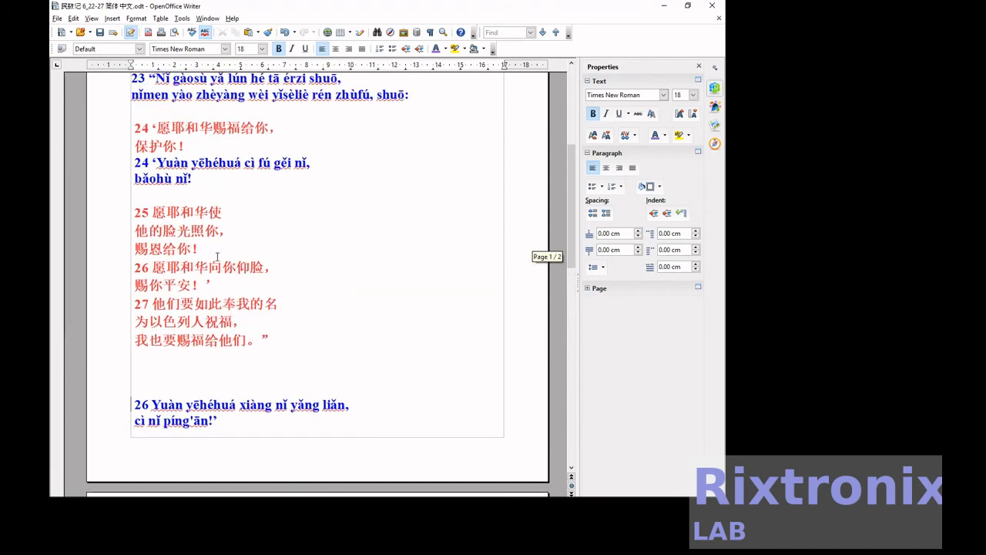
key(ctrl+z)
key(ctrl+z)
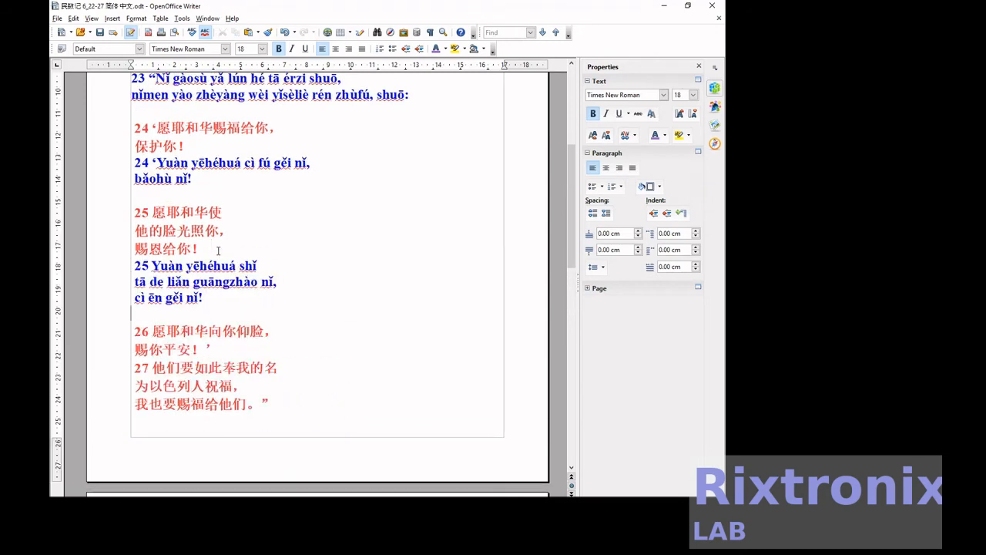
Move the two pinyin lines of verse 26 directly below the Chinese lines of verse 26
scroll(218, 250, down, 5)
scroll(218, 250, down, 1)
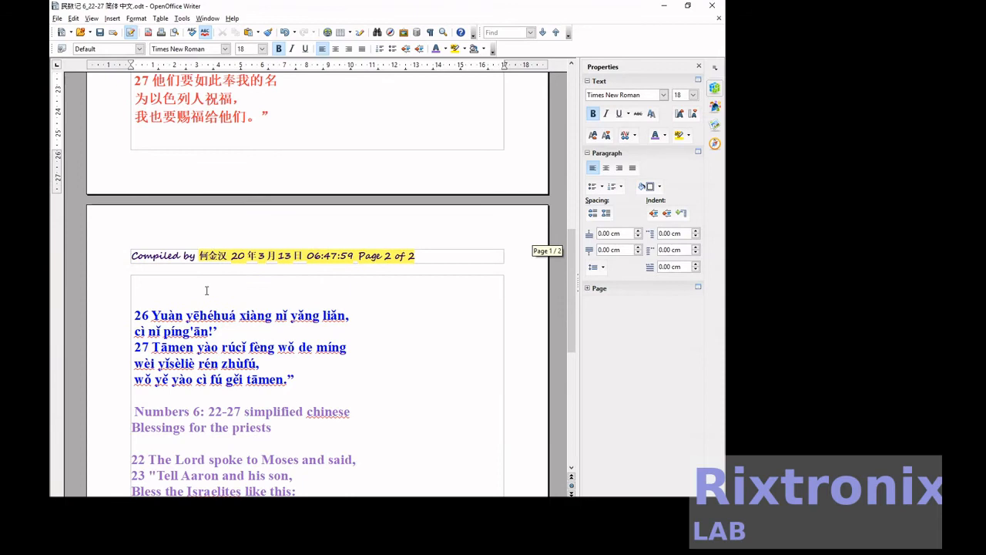
scroll(207, 291, down, 1)
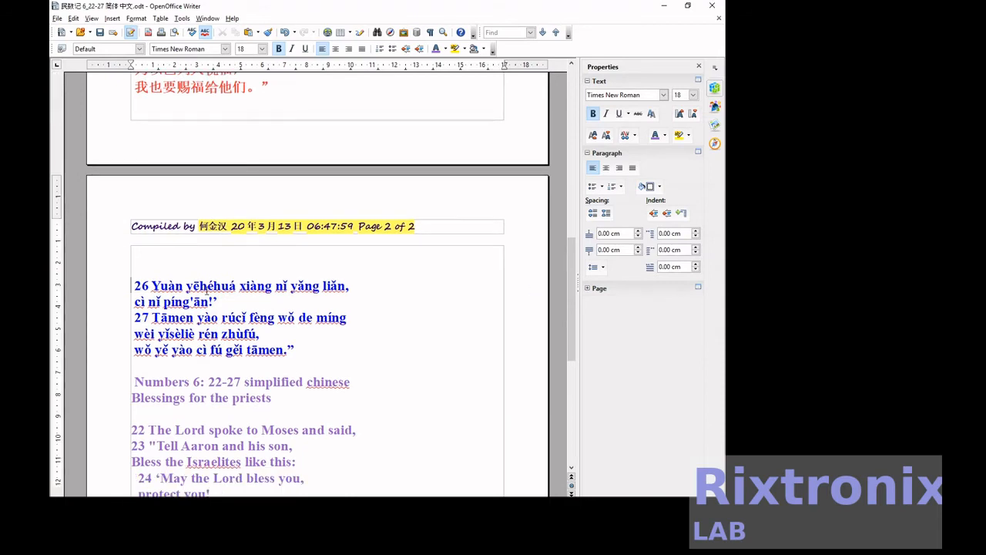
triple_click(206, 289)
key(Delete)
scroll(206, 290, up, 5)
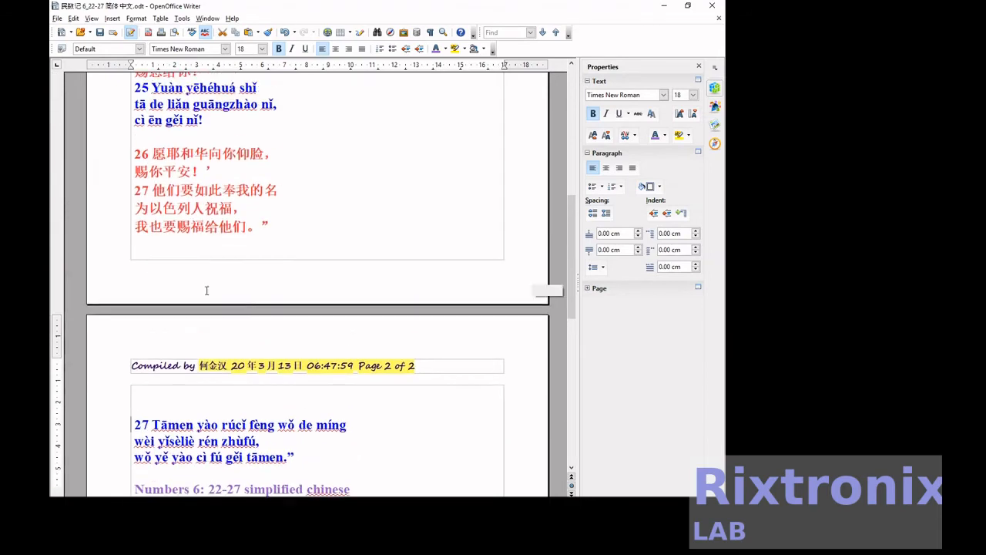
key(ctrl+v)
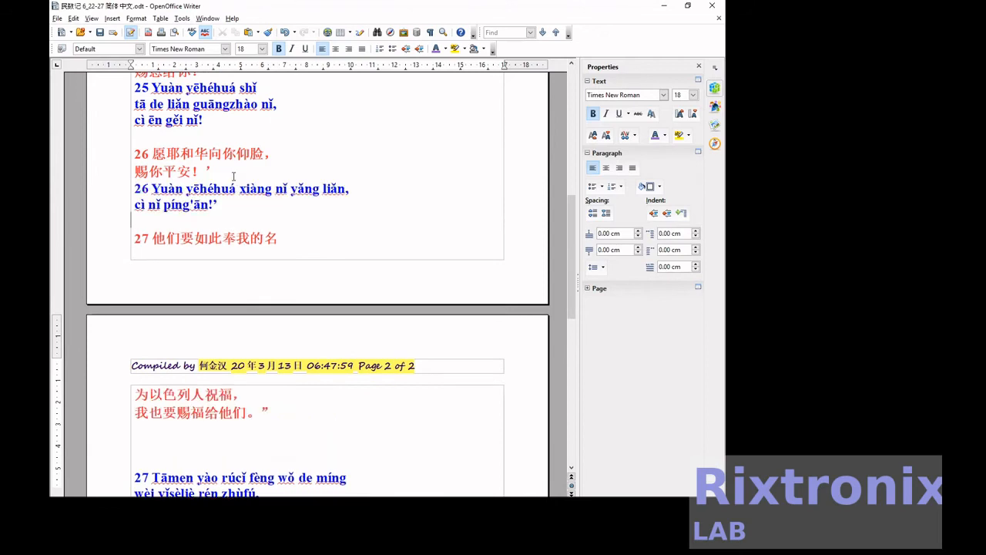
Delete the blank lines between the Chinese and pinyin text of verse 27 on the second page
scroll(233, 177, down, 3)
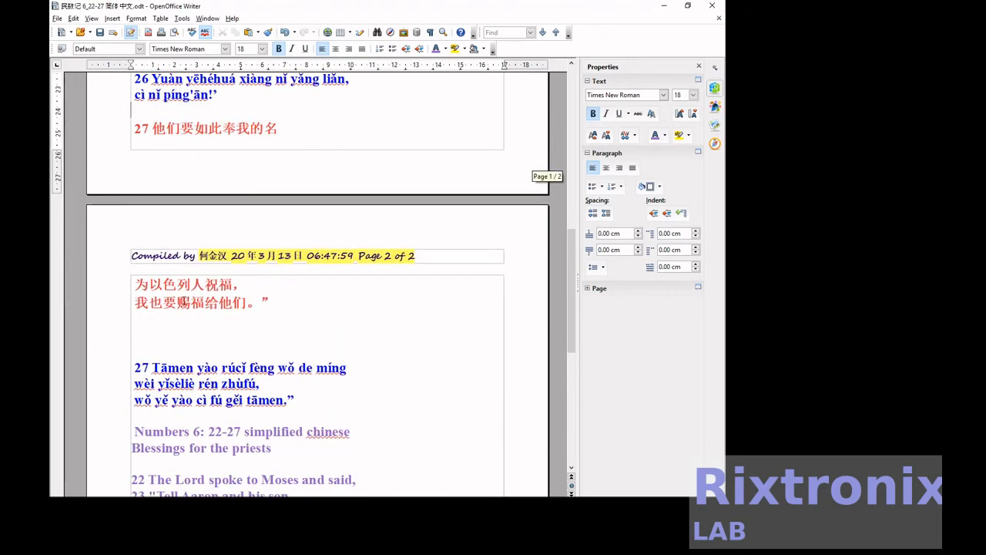
click(156, 328)
key(Delete)
key(Delete)
key(Delete)
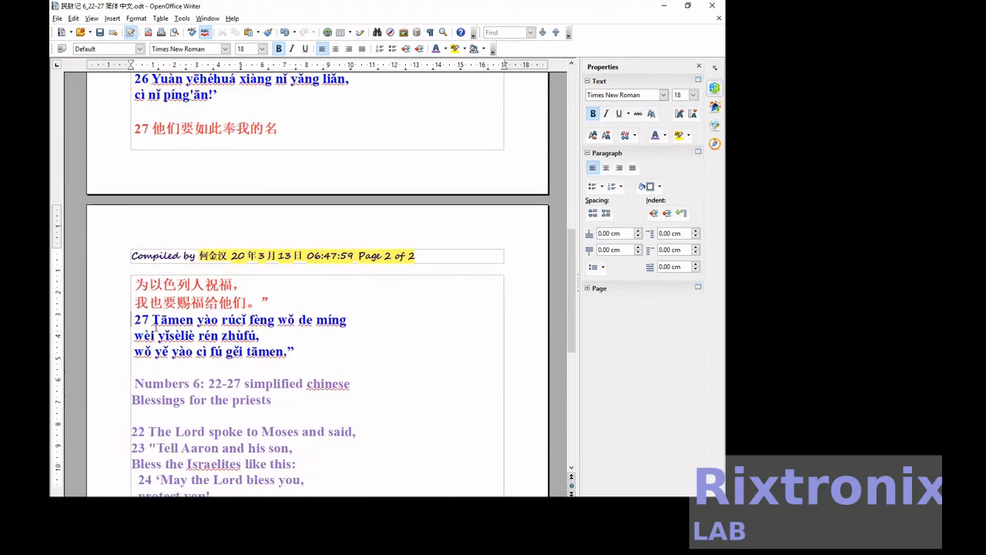
Remove the verse numbers 27 and 26 from the start of their pinyin lines
key(Delete)
key(Delete)
key(Delete)
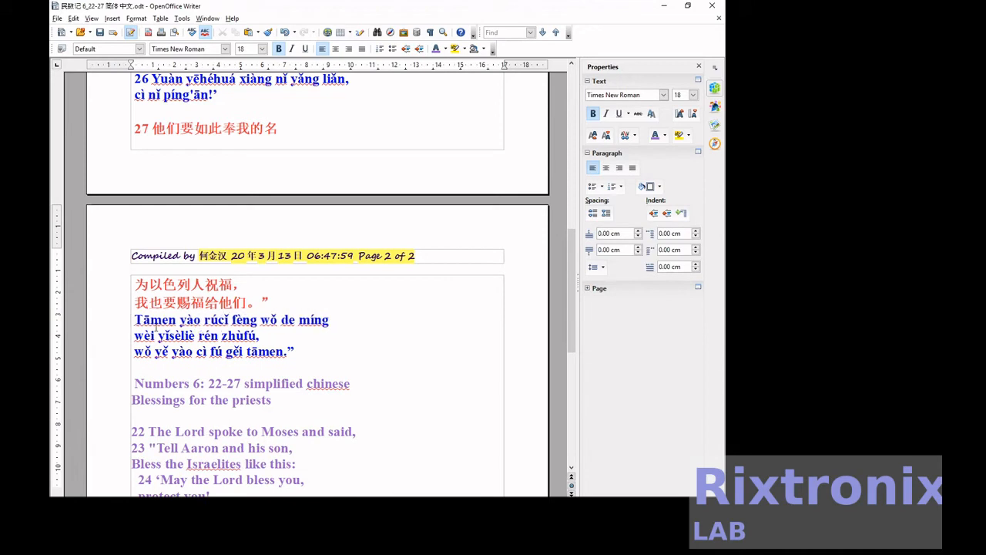
scroll(156, 327, up, 4)
click(135, 219)
key(Delete)
key(Delete)
key(Delete)
Remove the verse numbers 25 and 24 from the start of their pinyin lines
scroll(136, 218, up, 3)
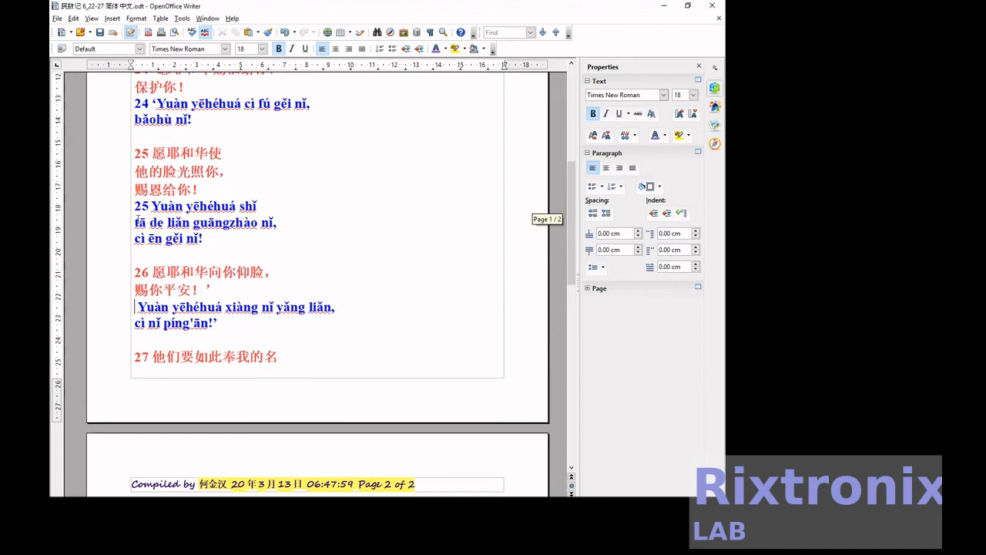
click(135, 203)
key(Delete)
key(Delete)
key(Delete)
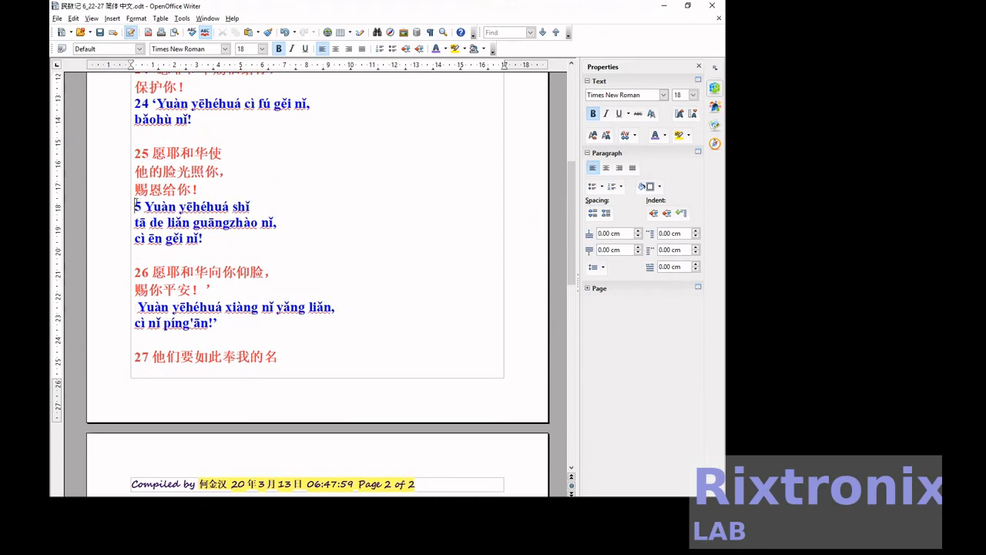
scroll(135, 203, up, 3)
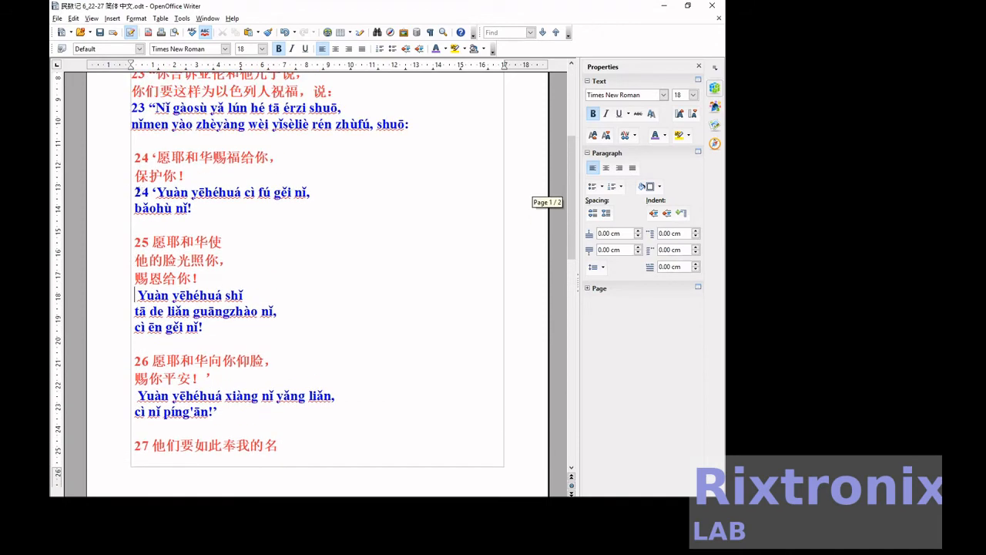
click(136, 191)
key(Delete)
key(Delete)
key(Delete)
Remove the verse numbers 23 and 22 from their pinyin lines and insert a blank line after the pinyin of verse 22
scroll(136, 192, up, 3)
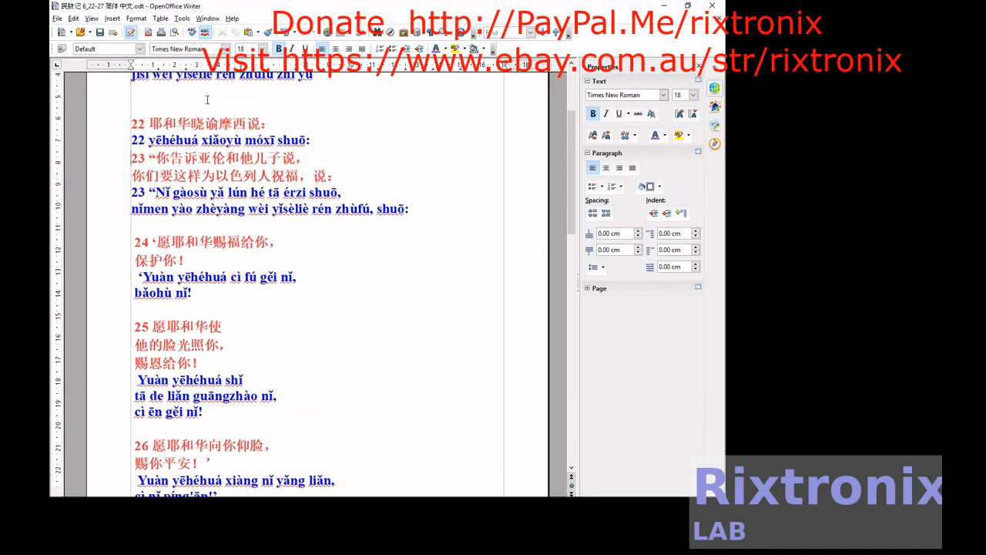
key(Delete)
key(Delete)
key(Delete)
key(Up)
key(Up)
key(Delete)
key(Delete)
key(End)
key(Return)
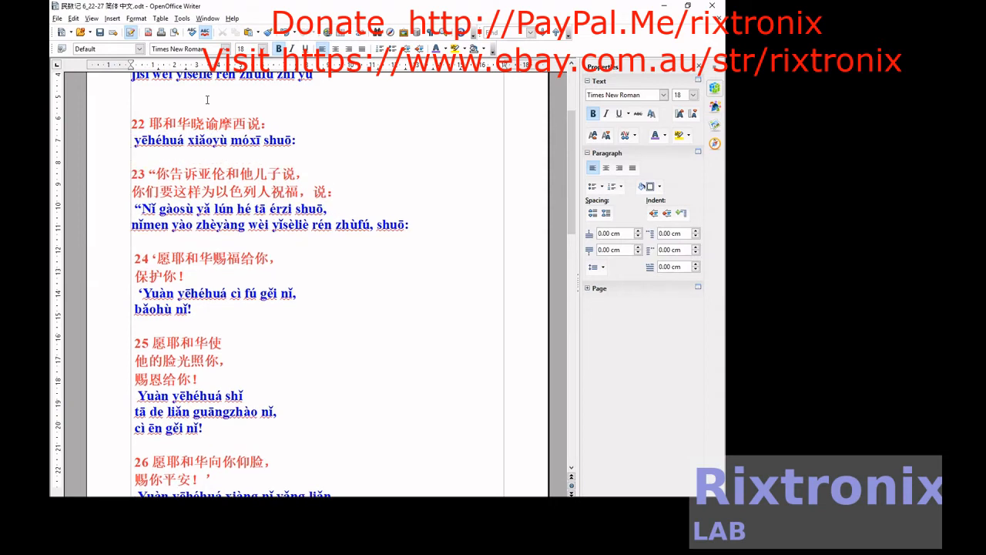
Move the pinyin title "Mín shù jì 6:22-27 Jiǎntǐ zhōngwén" directly below the first Chinese title line and delete the leftover blank line
scroll(206, 99, up, 2)
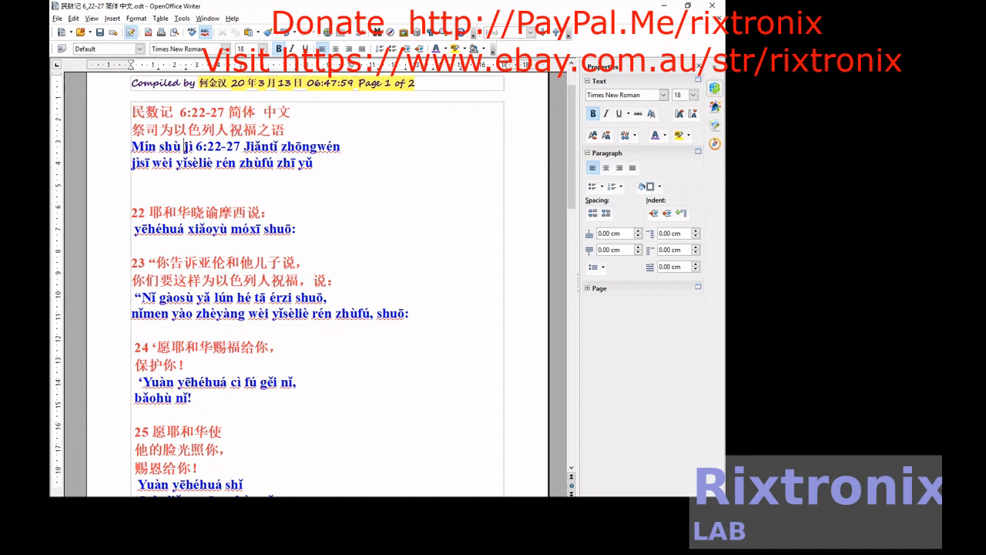
drag(132, 146, 341, 147)
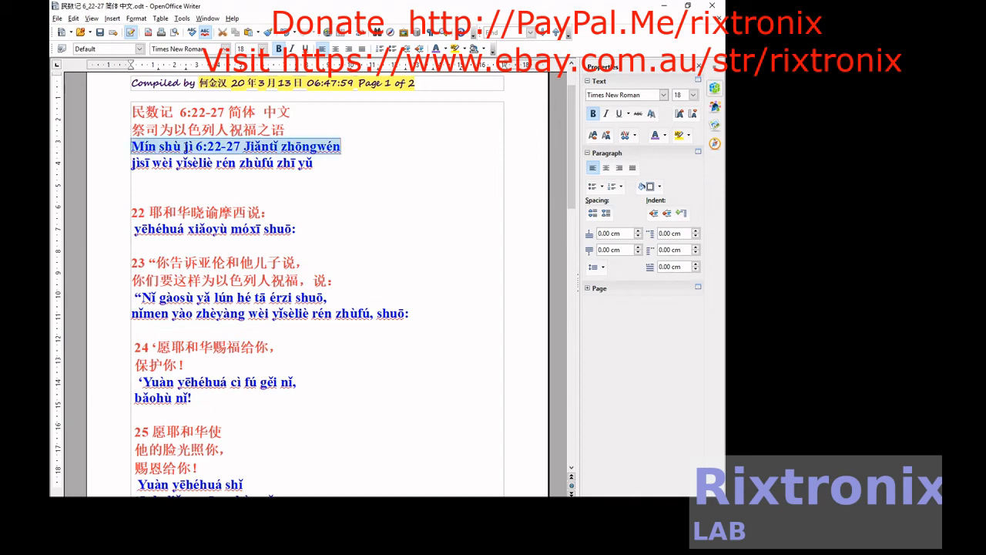
key(ctrl+x)
key(Up)
key(Up)
key(End)
key(Return)
key(ctrl+v)
key(Down)
key(Down)
key(Delete)
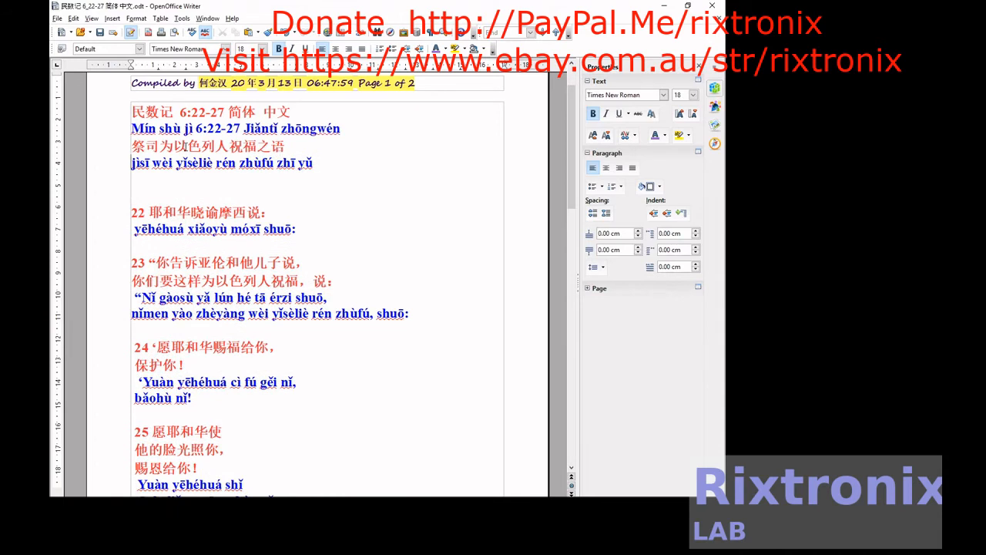
Move the first pinyin line of verse 23 directly below its first Chinese line and delete the leftover blank line
scroll(186, 147, down, 3)
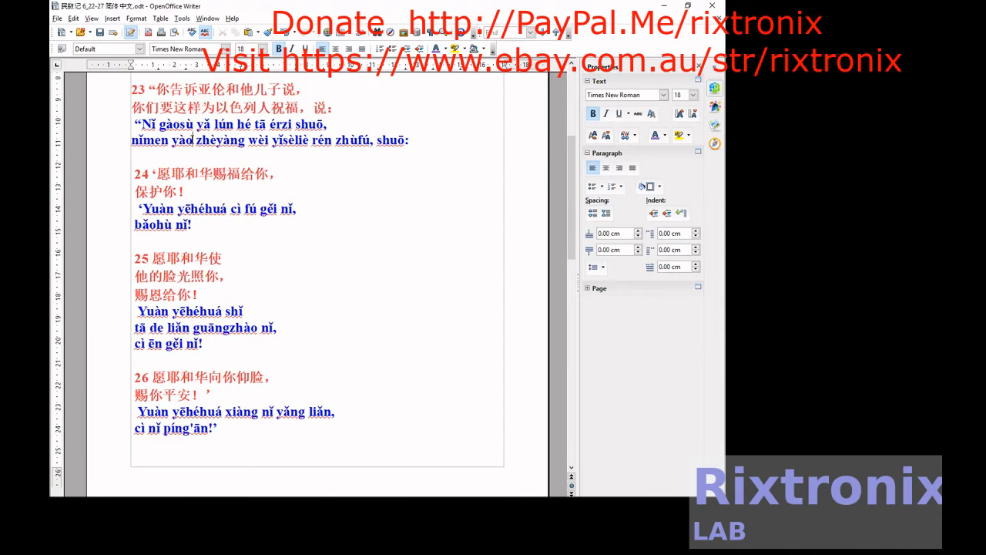
key(shift+End)
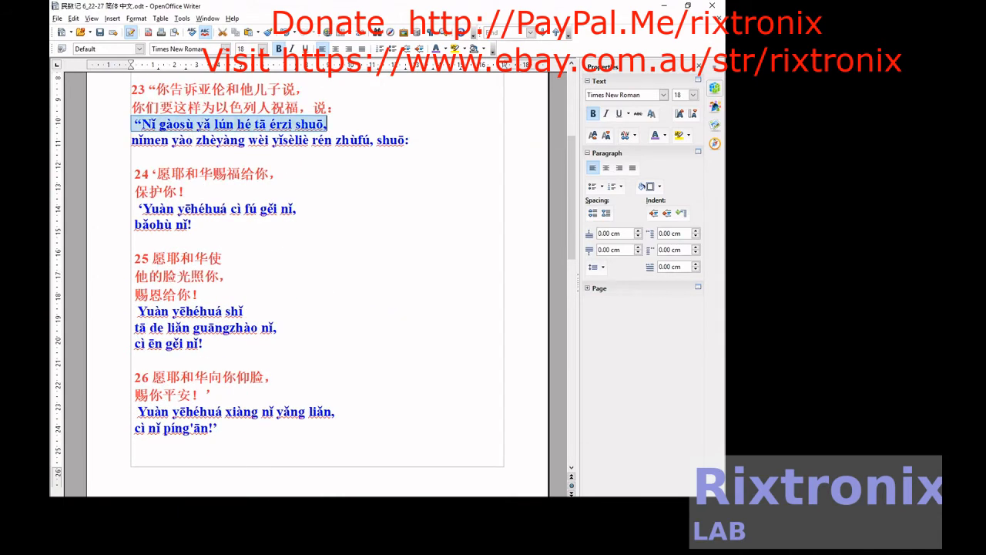
key(ctrl+x)
key(Up)
key(Up)
key(End)
key(Return)
key(ctrl+v)
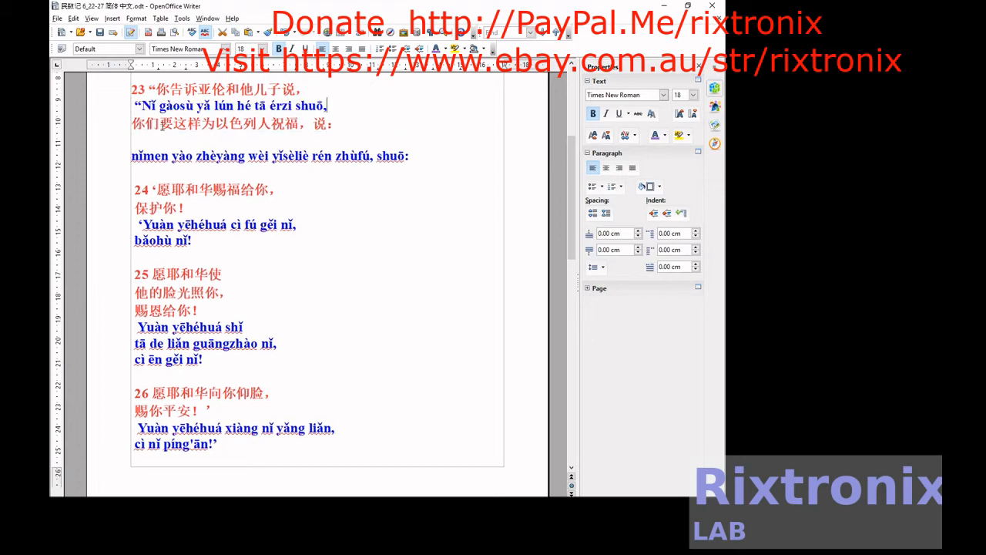
key(Delete)
Move the first pinyin line of verse 24 directly below its first Chinese line and delete the leftover blank line
key(Down)
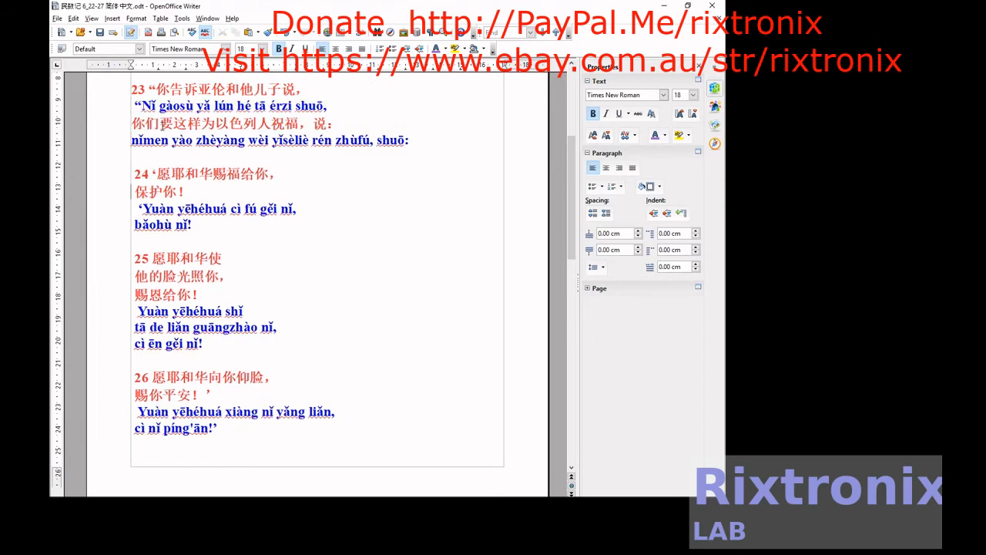
key(shift+End)
key(ctrl+x)
key(Up)
key(Up)
key(Up)
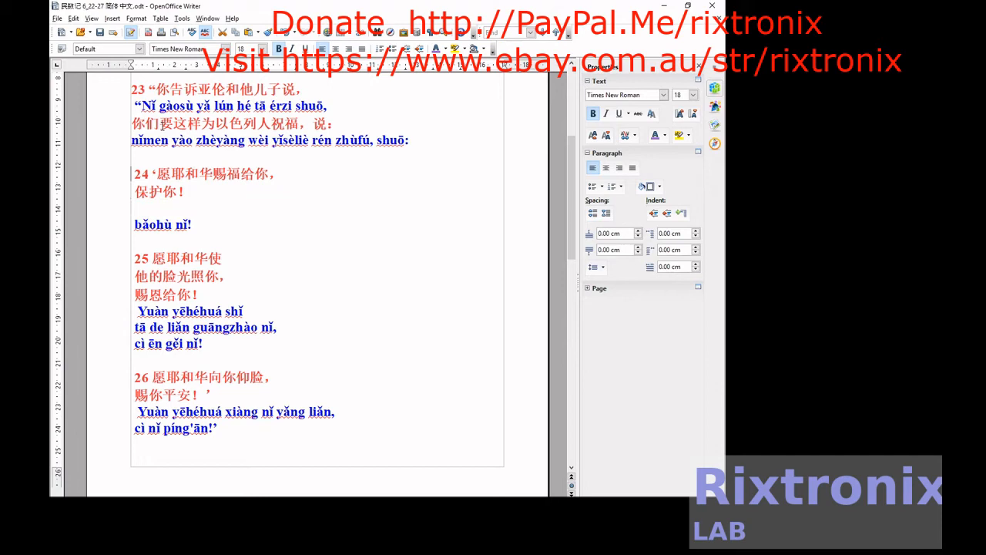
key(Return)
key(ctrl+v)
key(Down)
key(Down)
key(Delete)
Move the pinyin line "Yuàn yēhéhuá shǐ" of verse 25 directly below its first Chinese line
key(Down)
key(Down)
key(Down)
key(Down)
key(Down)
key(Down)
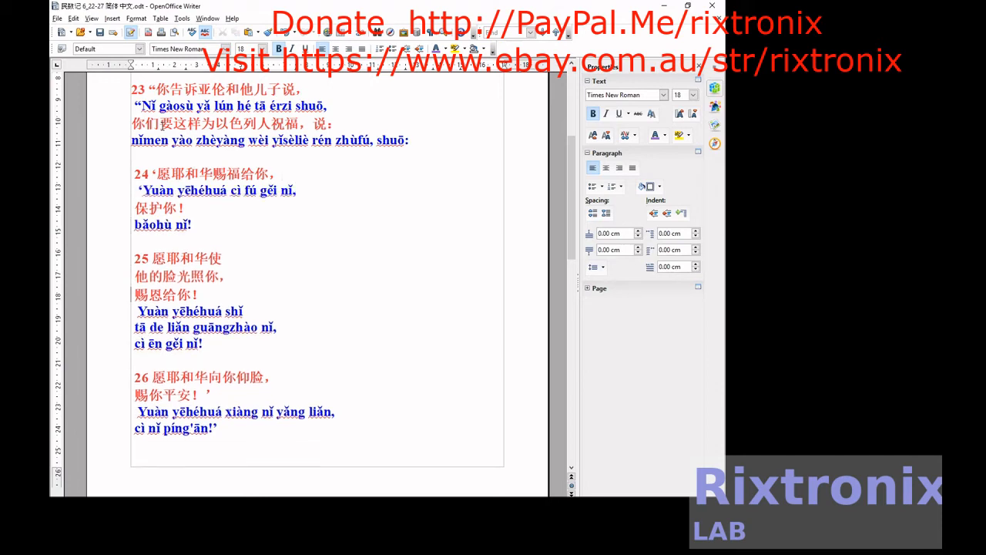
key(shift+End)
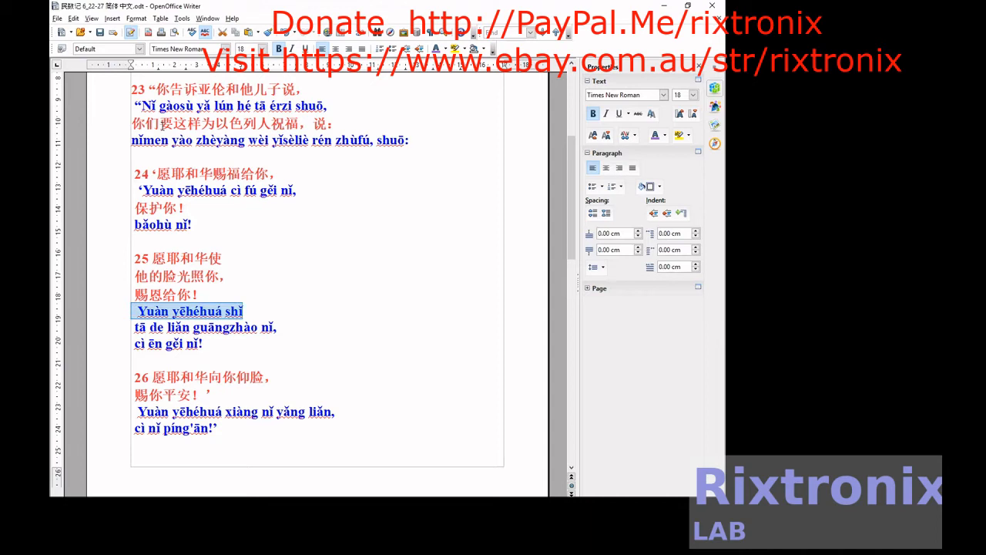
key(ctrl+x)
key(Up)
key(Up)
key(Up)
key(End)
key(Return)
key(ctrl+v)
Move the pinyin line "tā de liǎn guāngzhào nǐ," directly below the second Chinese line of verse 25 and delete the leftover blank lines
key(Down)
key(Down)
key(Down)
key(Down)
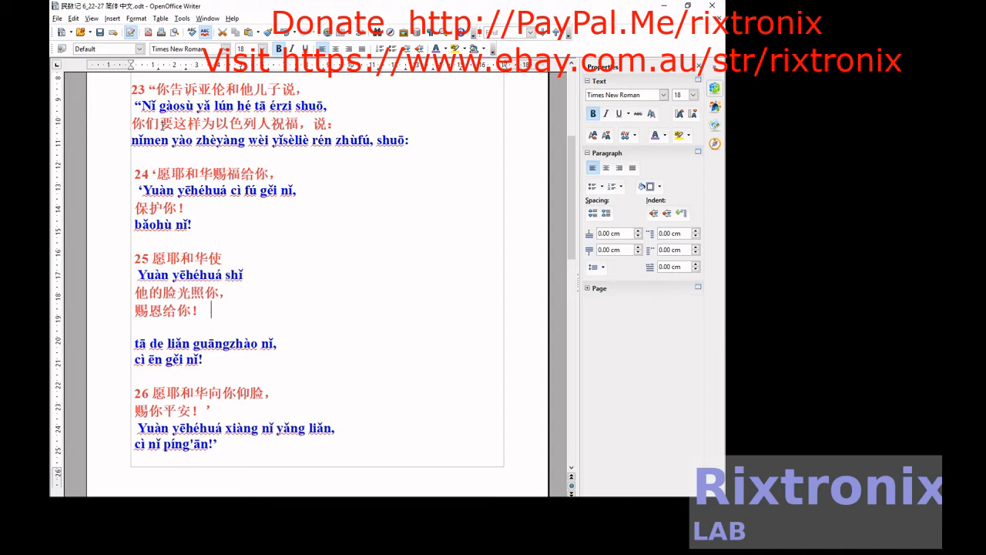
key(shift+End)
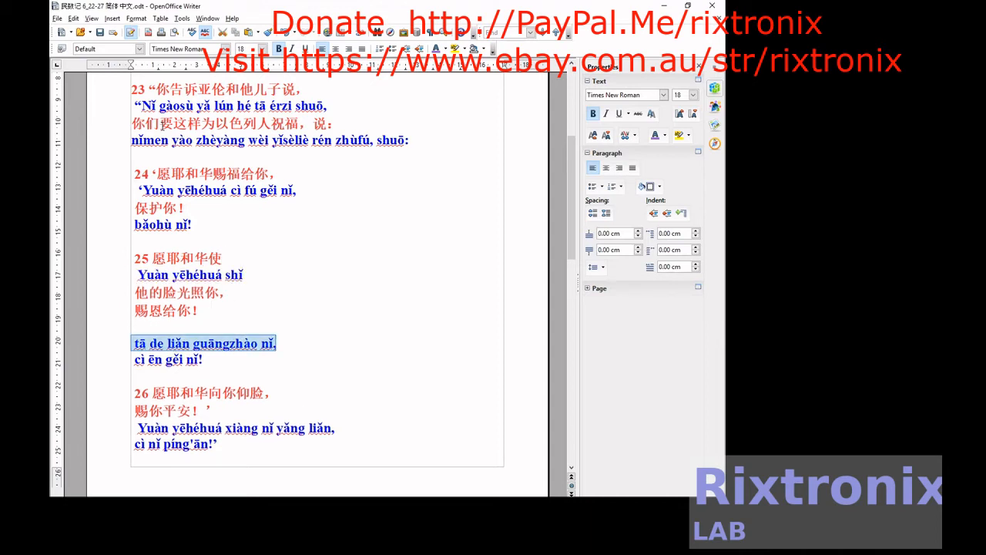
key(ctrl+x)
key(Up)
key(Up)
key(End)
key(Return)
key(ctrl+v)
key(Down)
key(Down)
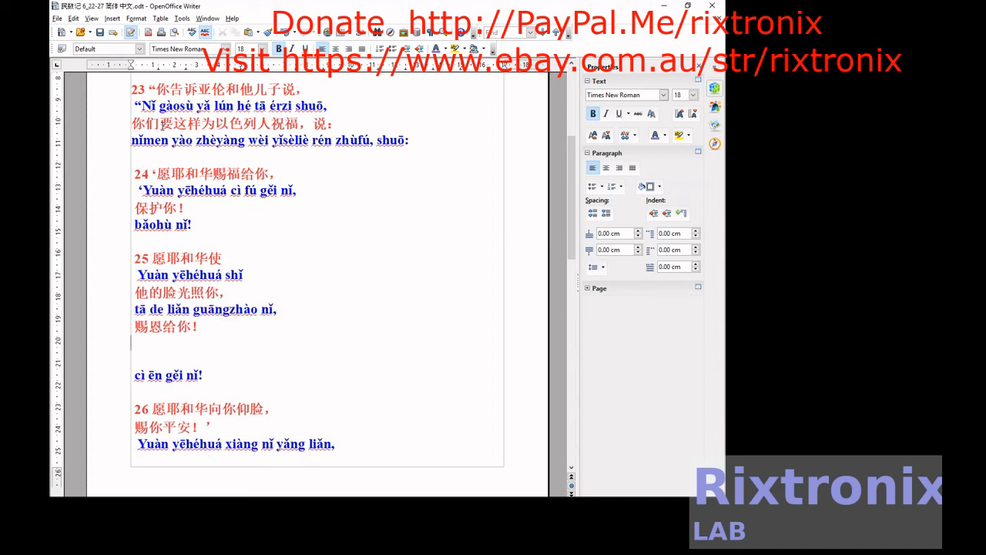
key(Delete)
key(Delete)
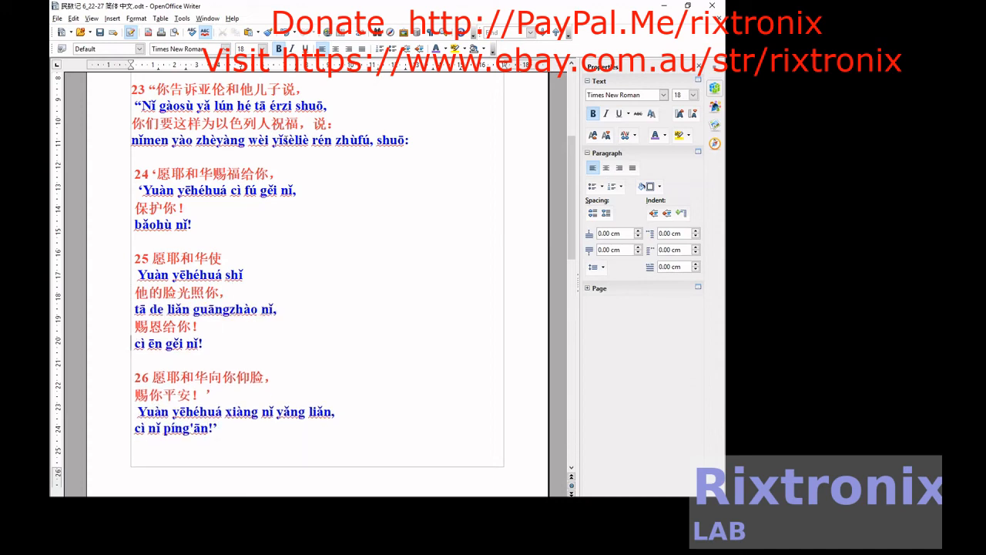
Move the pinyin line "Yuàn yēhéhuá xiàng nǐ yǎng liǎn," directly below the first Chinese line of verse 26 and delete the leftover blank line
scroll(212, 133, down, 5)
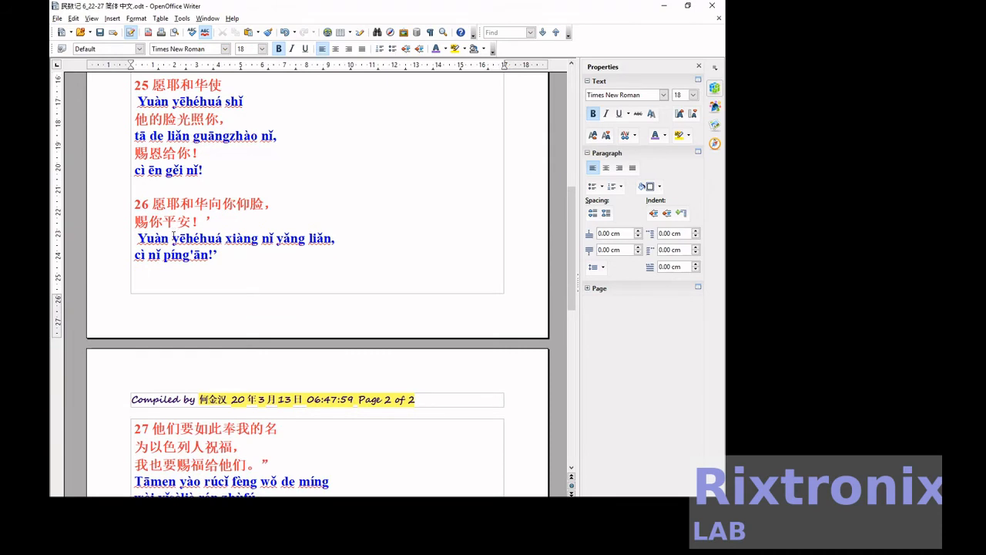
key(shift+End)
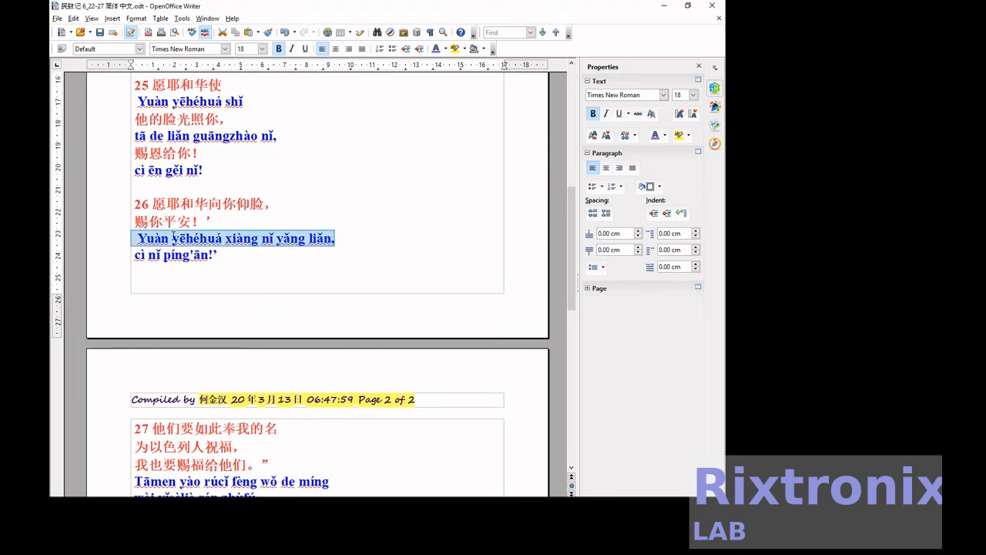
key(ctrl+x)
key(Up)
key(Up)
key(End)
key(Return)
key(ctrl+v)
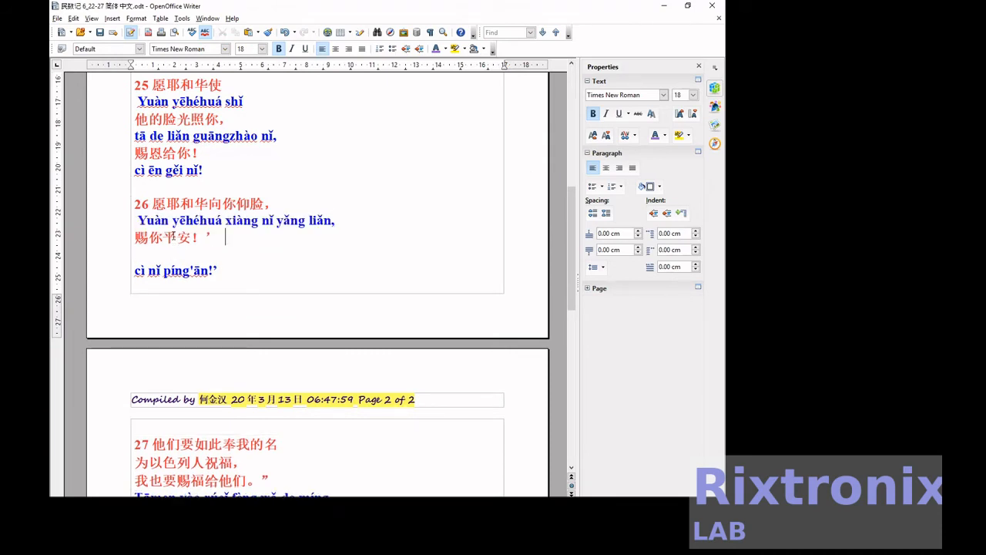
key(Delete)
Move the pinyin line "Tāmen yào rúcǐ fèng wǒ de míng" directly below the first Chinese line of verse 27
scroll(173, 236, down, 3)
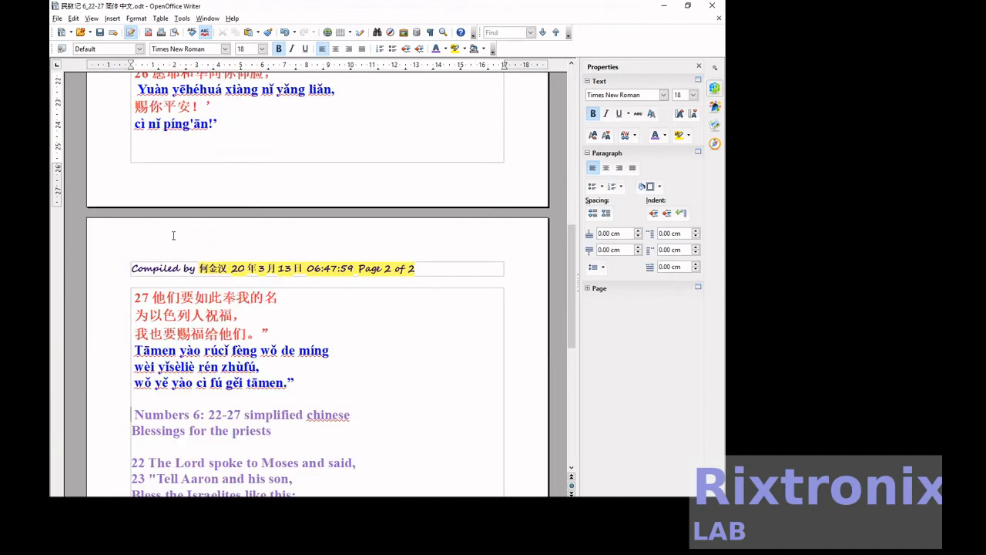
key(shift+End)
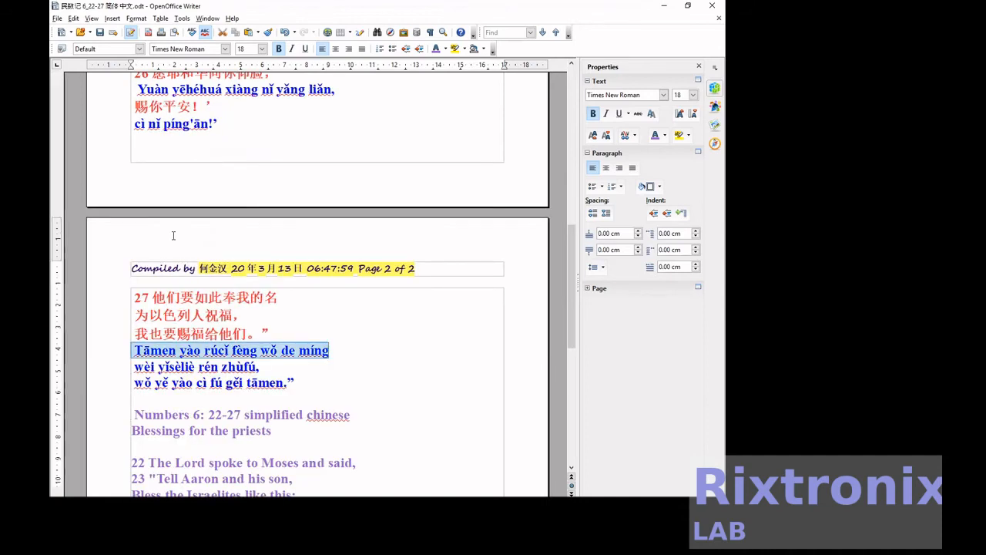
key(ctrl+x)
key(Up)
key(Up)
key(Up)
key(End)
key(Return)
key(ctrl+v)
Move the pinyin line "wèi yǐsèliè rén zhùfú," directly below the second Chinese line of verse 27 and delete the leftover blank lines
key(Down)
key(Down)
key(Down)
key(shift+End)
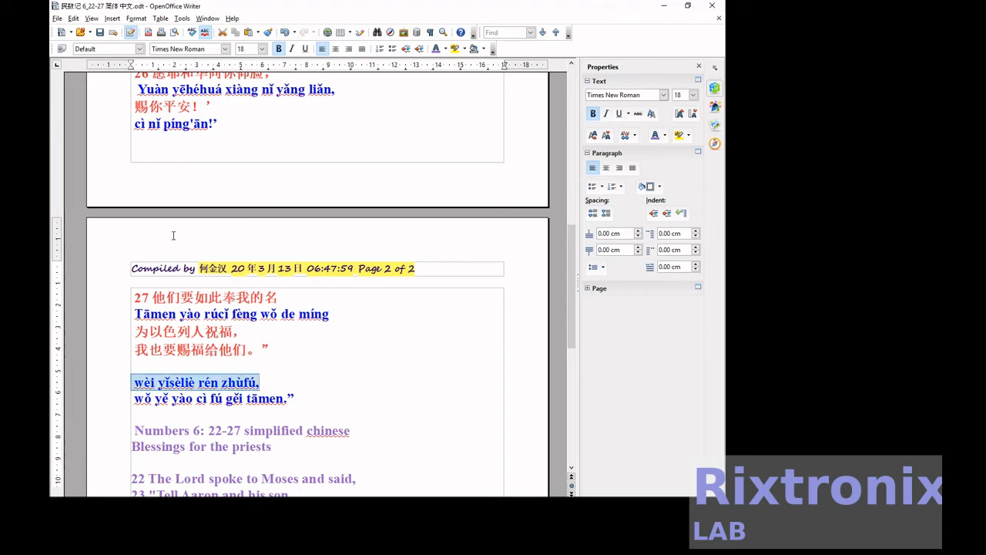
key(ctrl+x)
key(Up)
key(Up)
key(End)
key(Return)
key(ctrl+v)
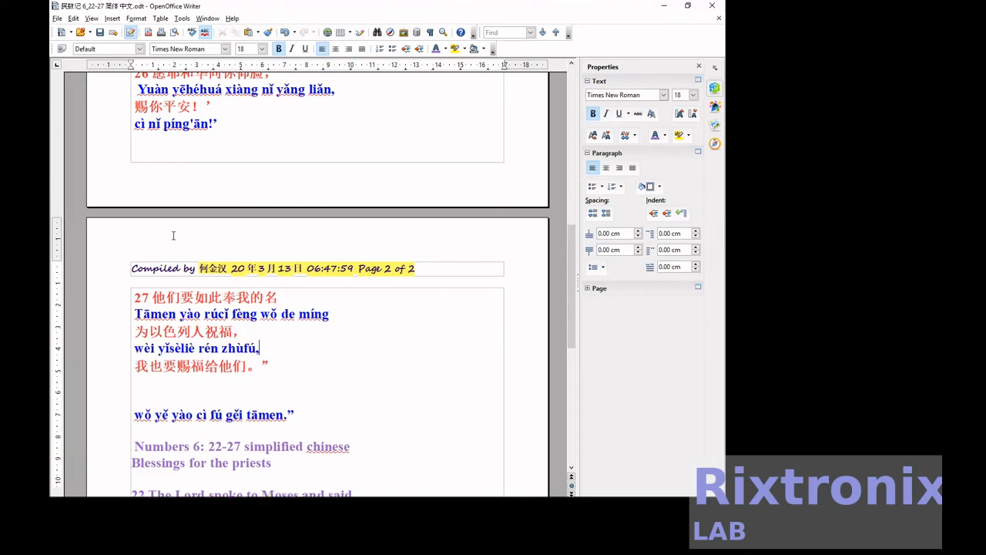
key(Down)
key(Down)
key(Delete)
key(Delete)
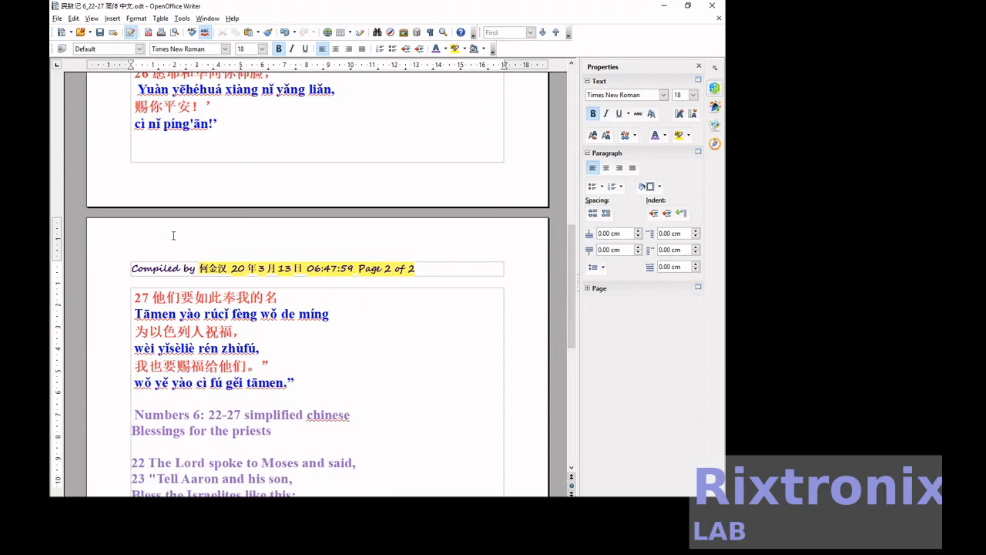
Move the two English title lines from the second page to below the pinyin title on the first page and delete the extra blank lines
scroll(254, 308, down, 1)
click(284, 360)
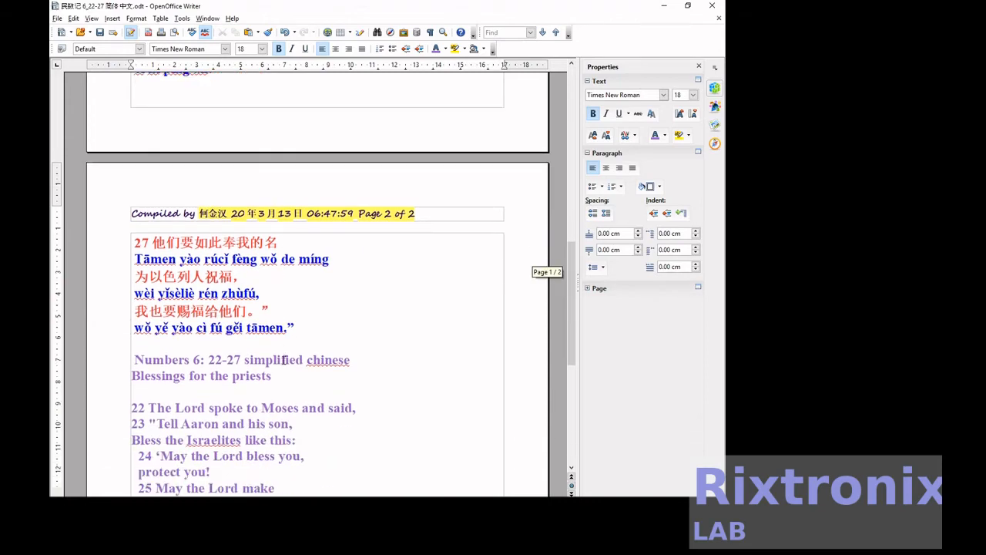
key(shift+Down)
key(shift+Down)
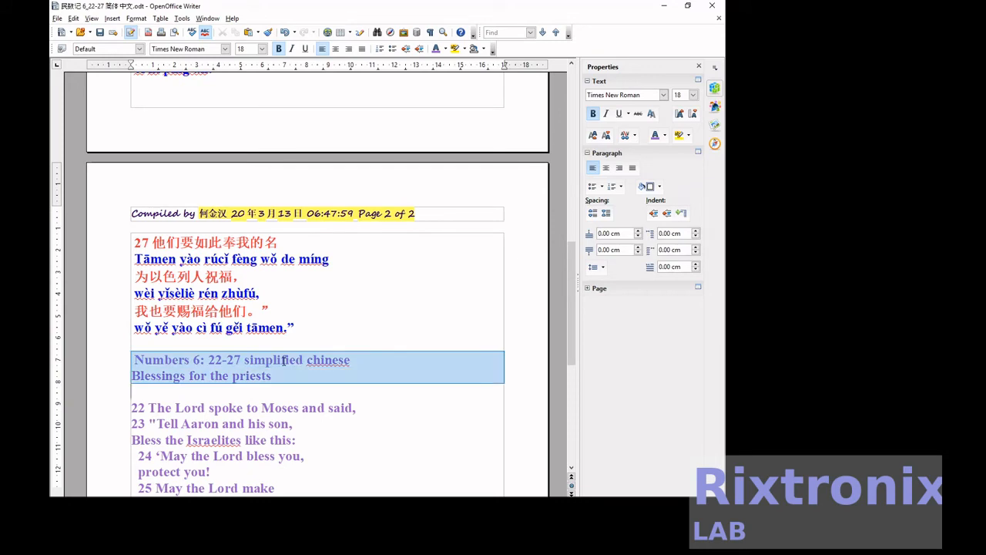
key(Delete)
scroll(283, 360, up, 13)
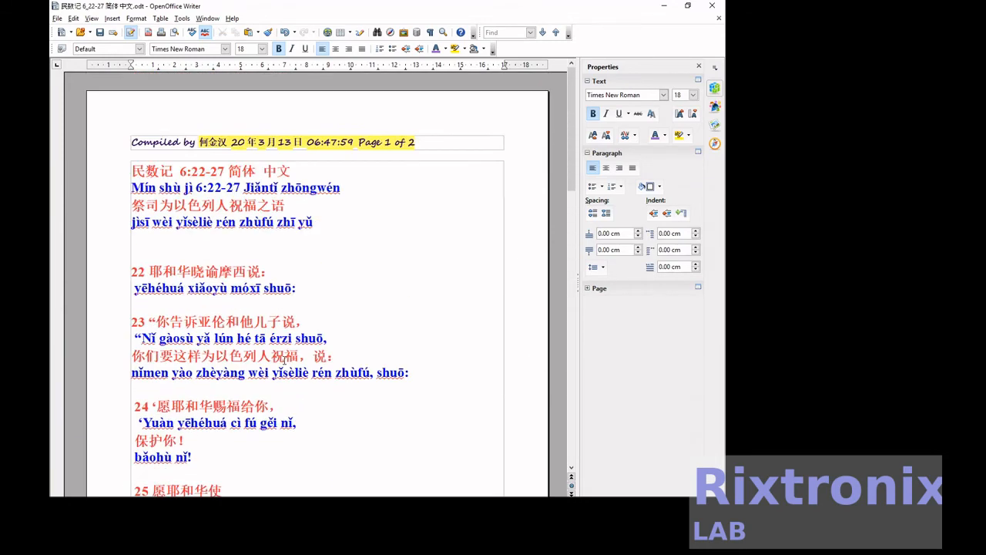
key(Return)
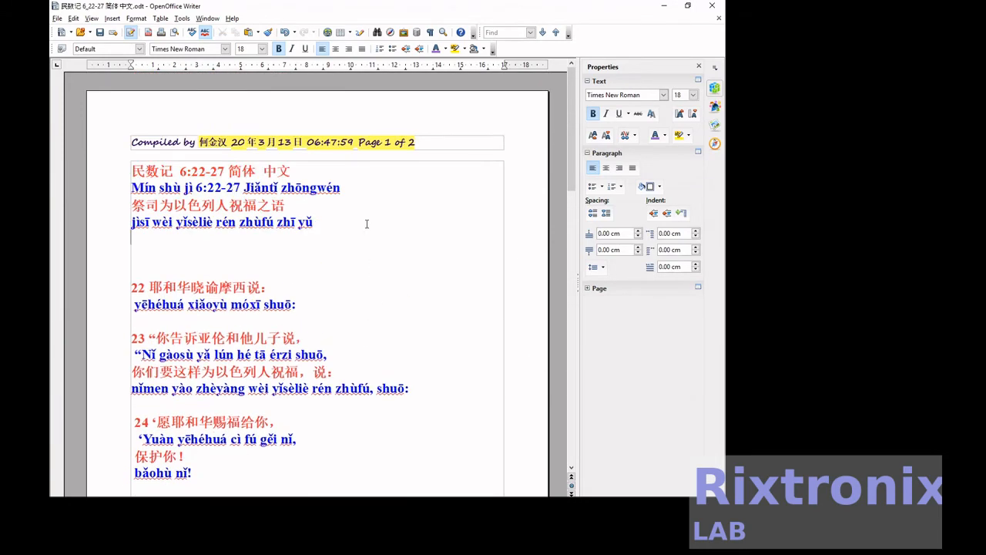
key(ctrl+v)
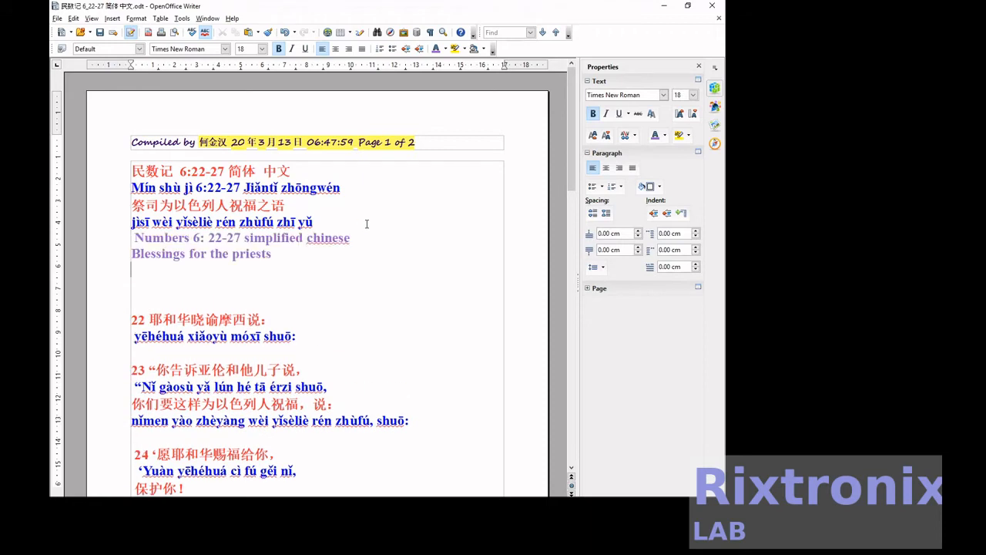
key(Delete)
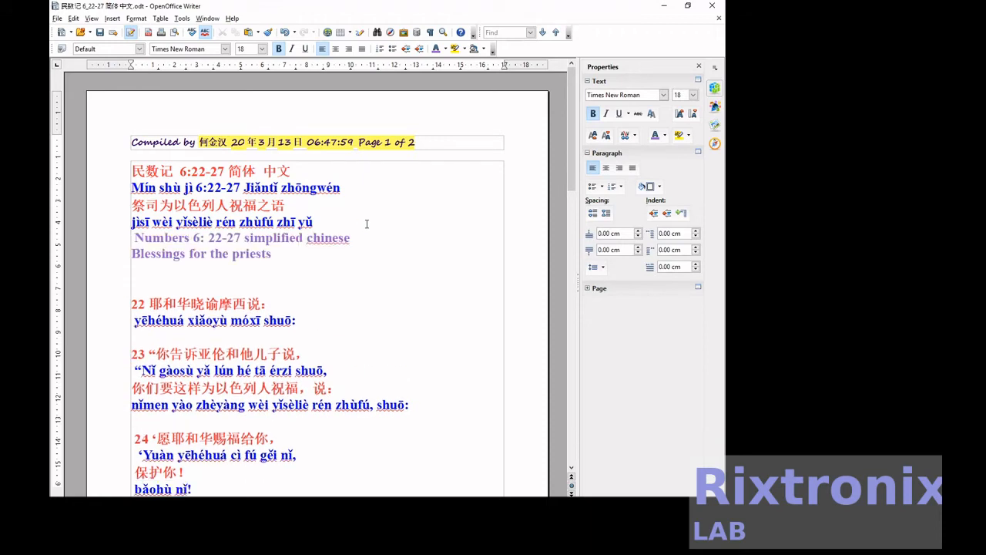
key(Delete)
Move the English line "22 The Lord spoke to Moses and said," directly below the pinyin of verse 22
scroll(367, 224, down, 5)
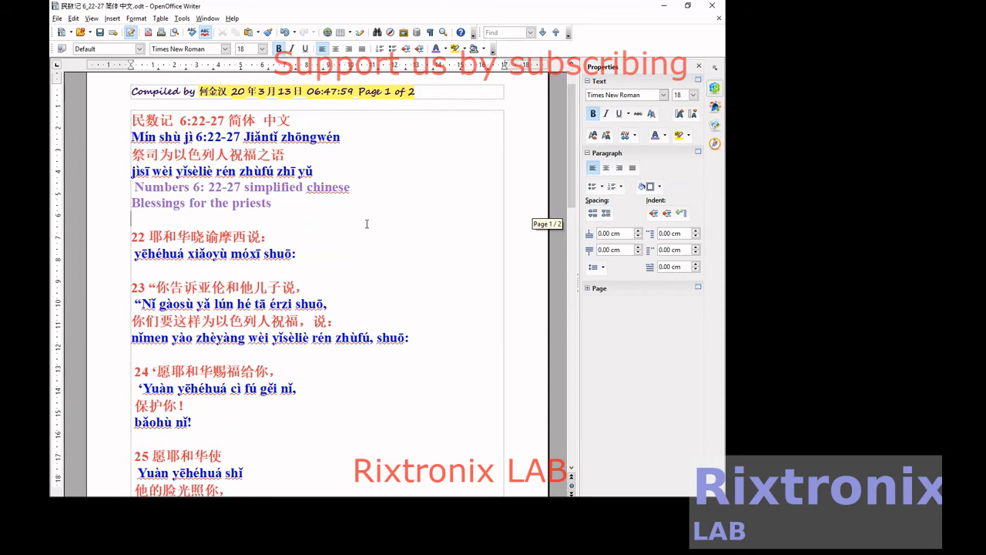
scroll(367, 223, down, 20)
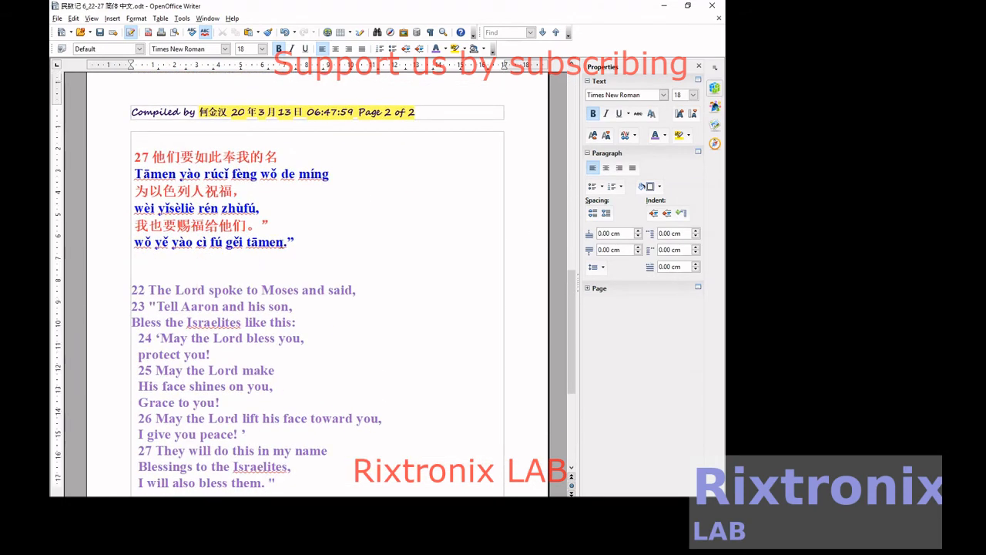
key(shift+End)
scroll(282, 244, up, 12)
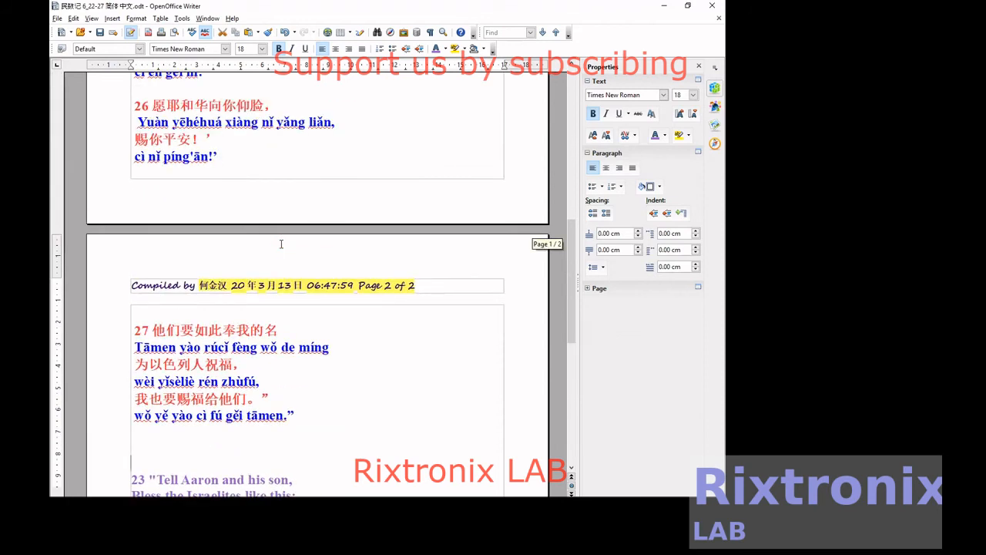
scroll(282, 244, up, 6)
click(315, 160)
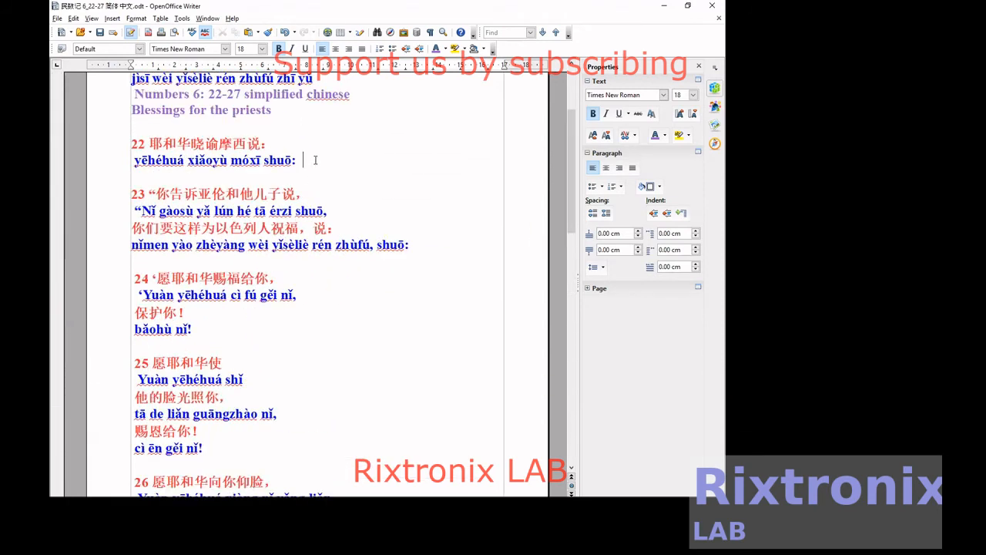
key(Return)
key(ctrl+v)
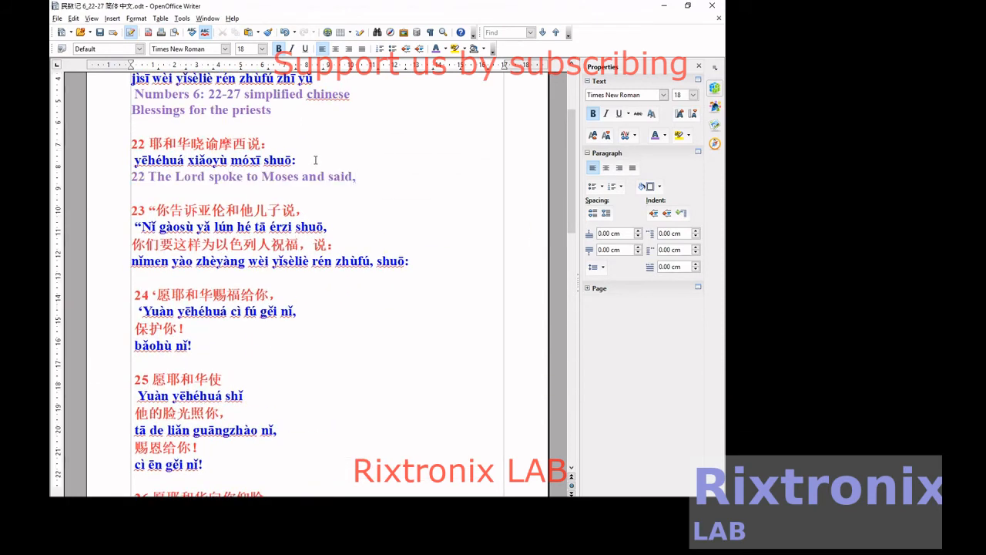
Move the two English lines of verse 23 below the last pinyin line of verse 23 and save the document
scroll(319, 197, down, 20)
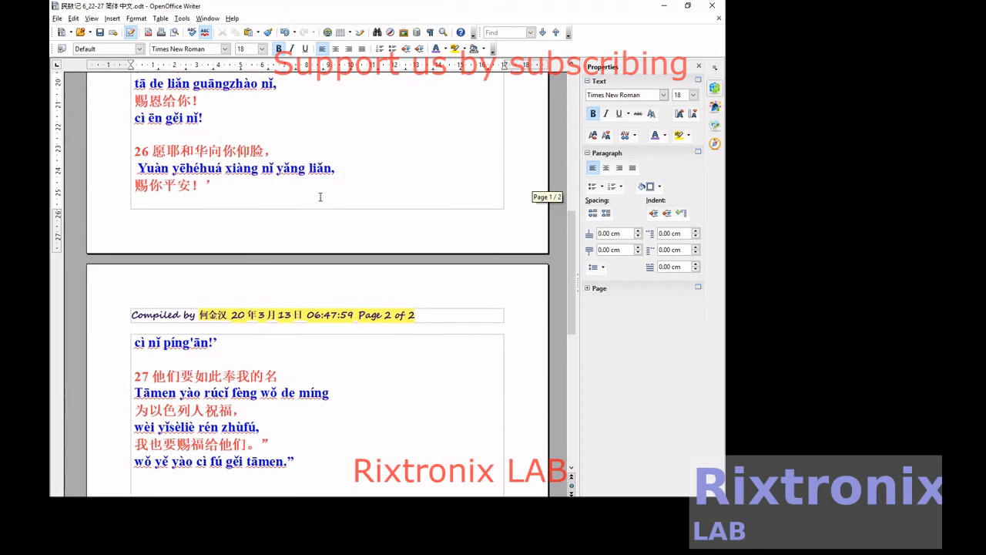
click(198, 351)
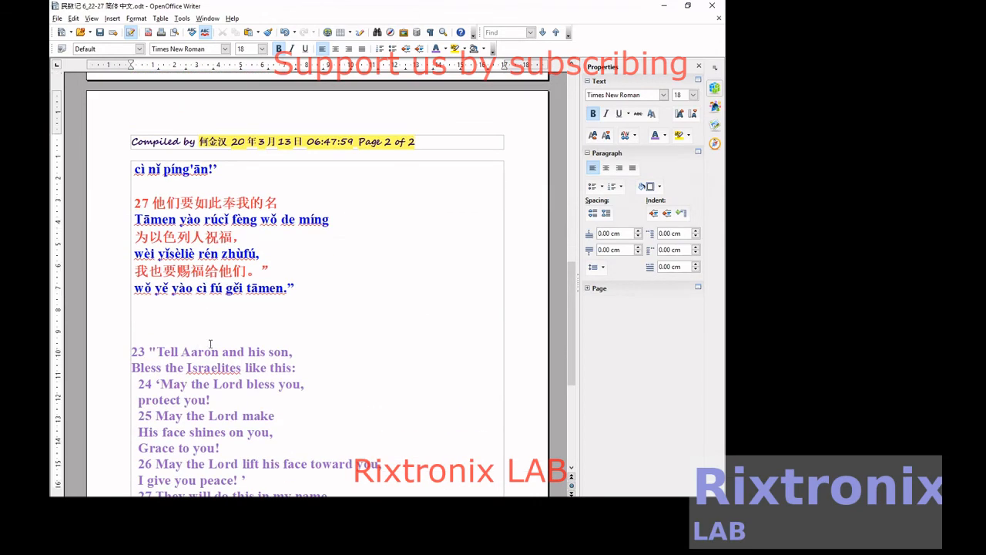
triple_click(210, 344)
key(Delete)
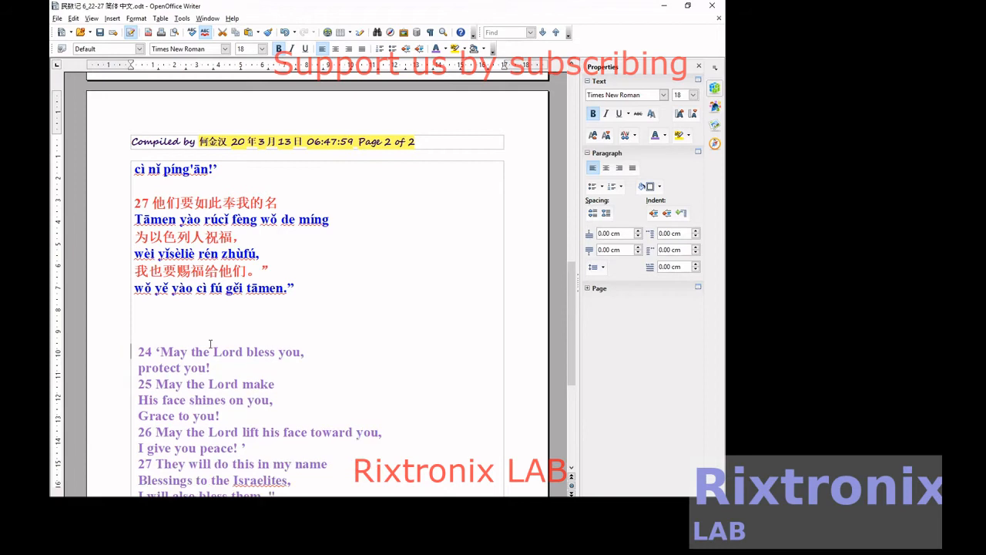
scroll(210, 344, up, 20)
scroll(211, 344, up, 1)
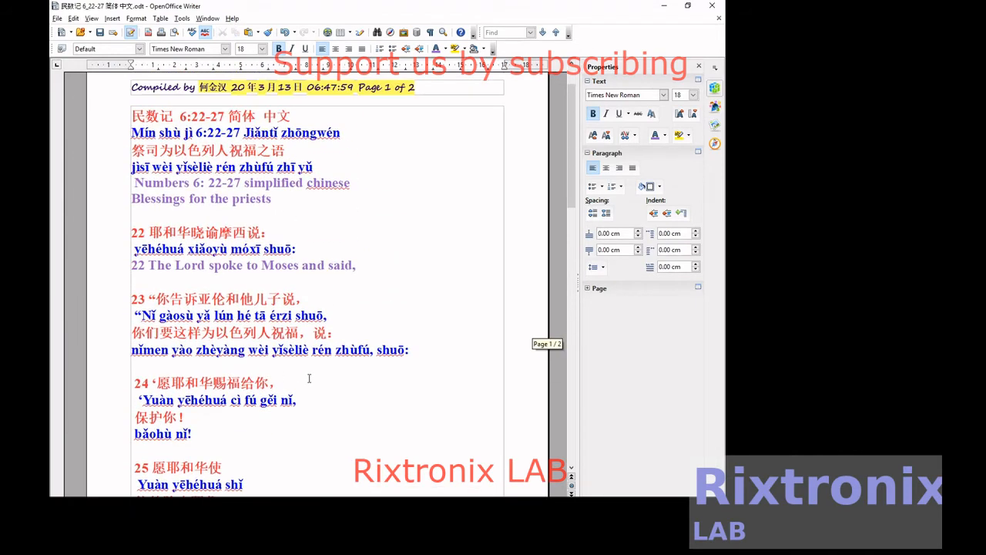
key(Return)
key(ctrl+v)
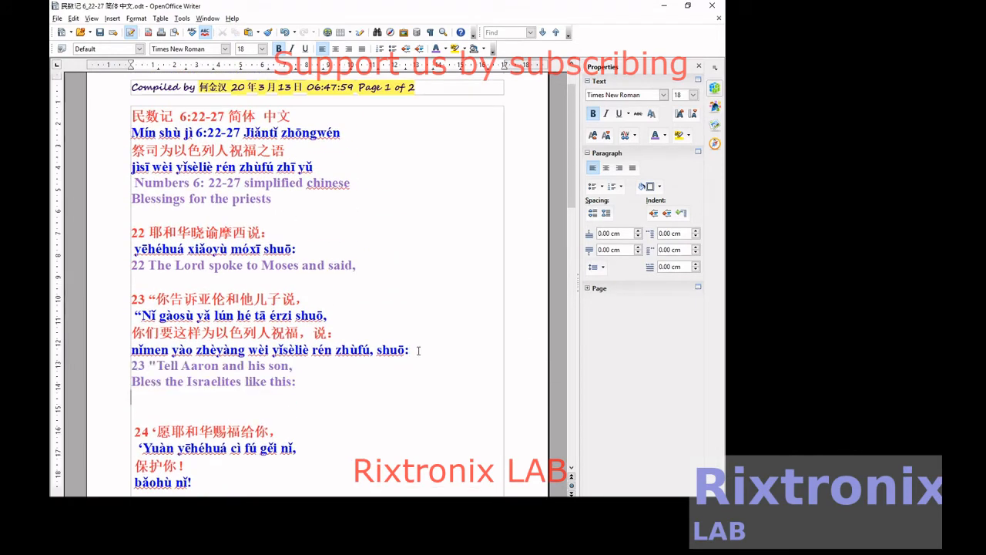
click(99, 34)
Move "Numbers 6: 22-27 simplified chinese" directly below the first pinyin title line and delete the blank line above "Blessings for the priests"
scroll(371, 325, up, 2)
click(377, 230)
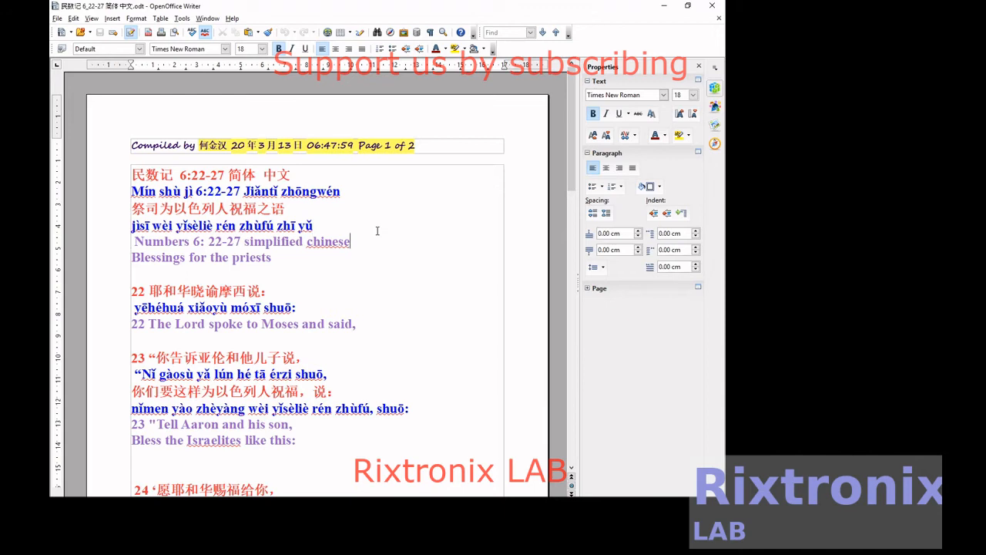
key(shift+Home)
key(BackSpace)
key(Up)
key(Up)
key(Up)
key(End)
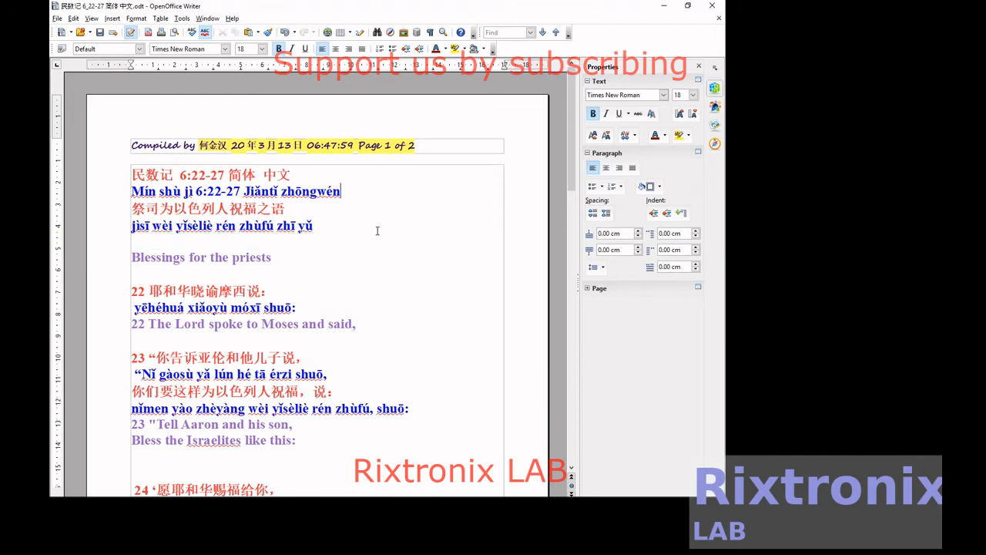
key(Return)
key(ctrl+v)
key(Down)
key(Down)
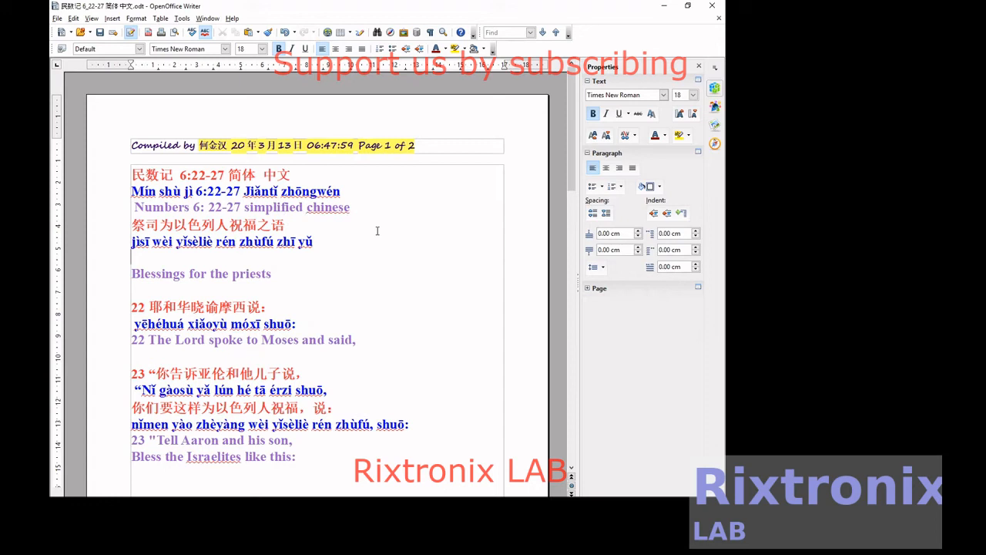
key(BackSpace)
Remove the verse number 22 from the English line "The Lord spoke to Moses and said,"
key(Down)
key(Down)
key(Down)
key(Down)
key(Down)
key(Down)
key(Down)
key(Up)
key(Up)
key(Up)
key(Up)
key(Delete)
key(Delete)
Move the English line "23 "Tell Aaron and his son," directly below the first pinyin line of verse 23
key(Down)
key(Down)
key(Down)
key(Down)
key(Down)
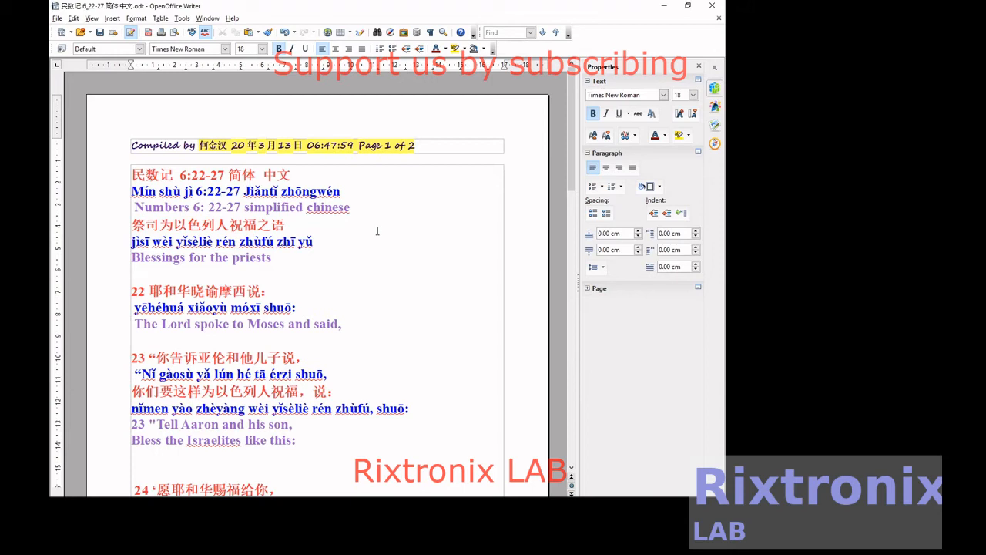
key(Down)
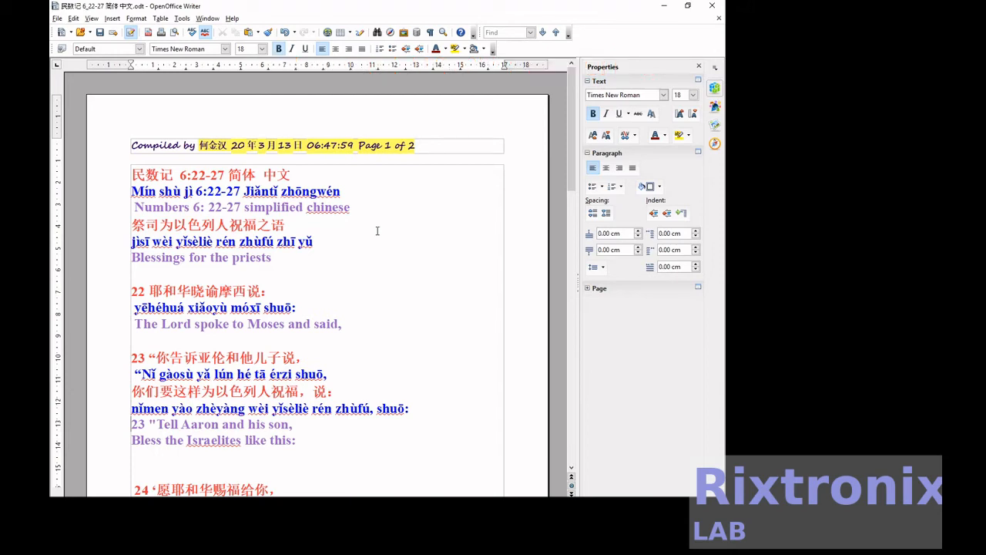
key(shift+End)
key(Delete)
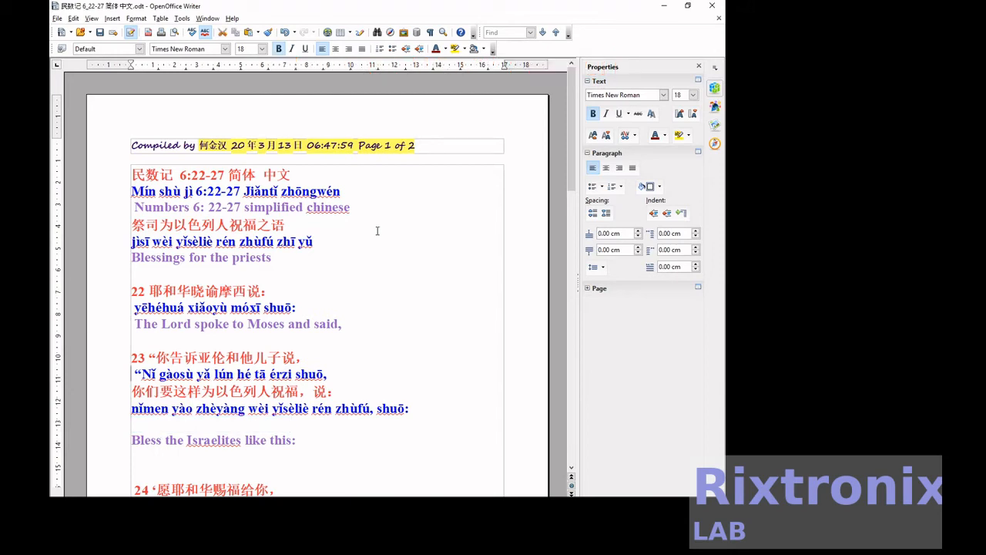
key(ctrl+z)
key(ctrl+z)
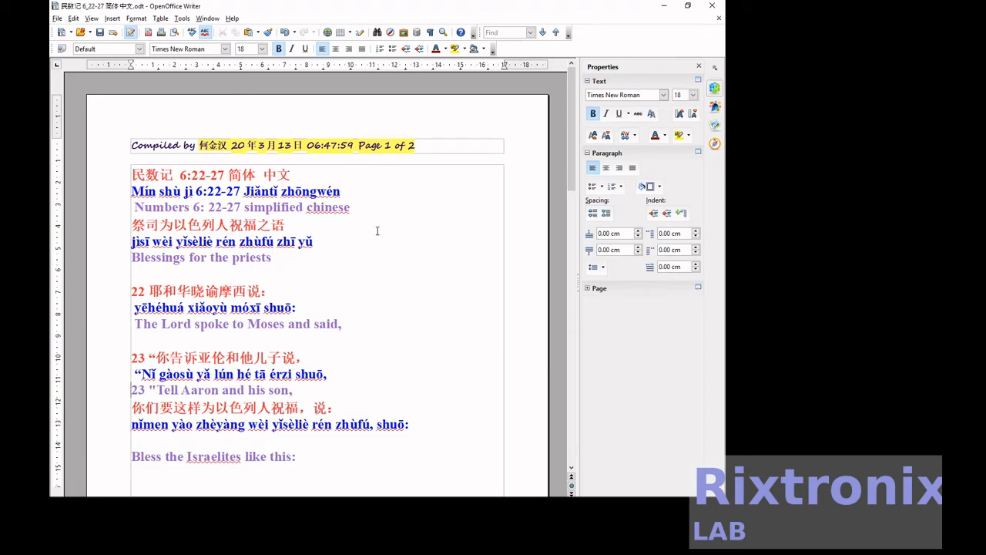
Remove the verse number 23 from its English line and delete the blank line above "Bless the Israelites like this:"
key(Delete)
key(Delete)
key(Delete)
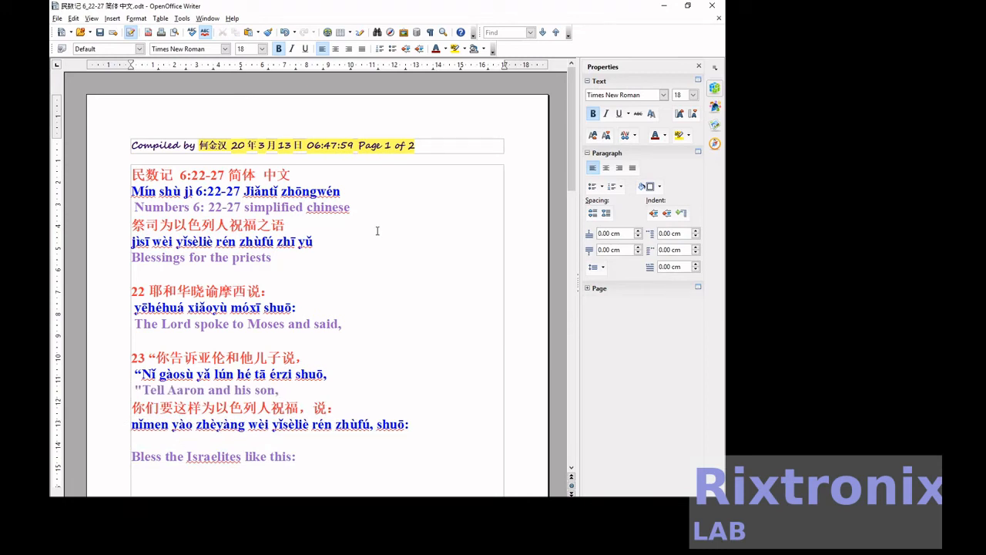
key(Delete)
key(Down)
key(Down)
key(Down)
key(Down)
key(Down)
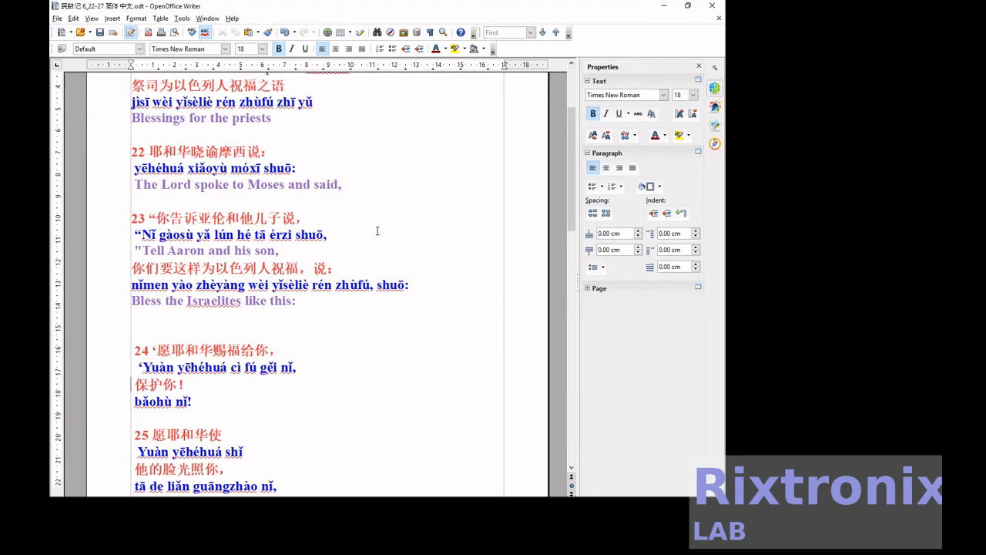
Move the two English lines of verse 24, "24 ‘May the Lord bless you," and "protect you!", directly below the pinyin line "bǎohù nǐ!"
scroll(378, 231, down, 6)
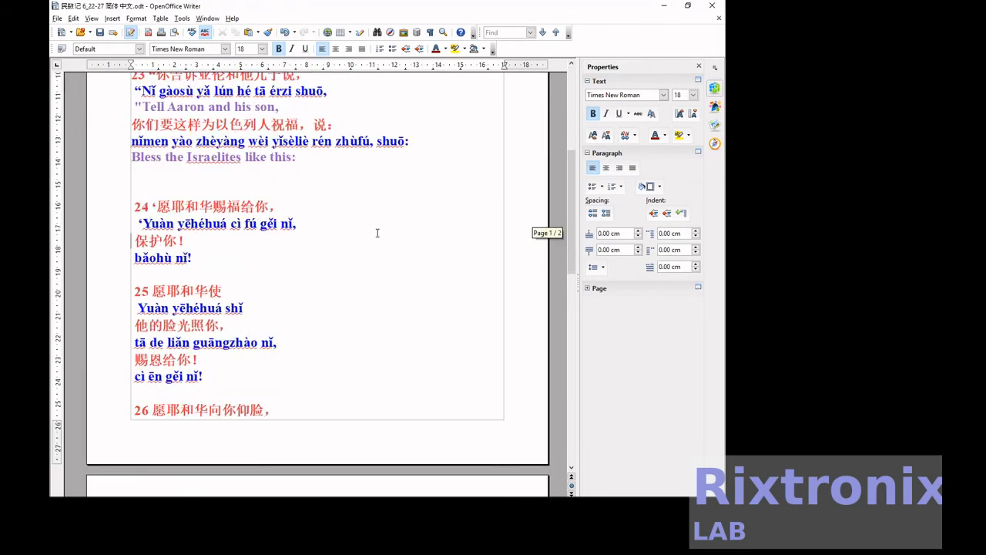
scroll(377, 233, up, 3)
scroll(378, 232, down, 10)
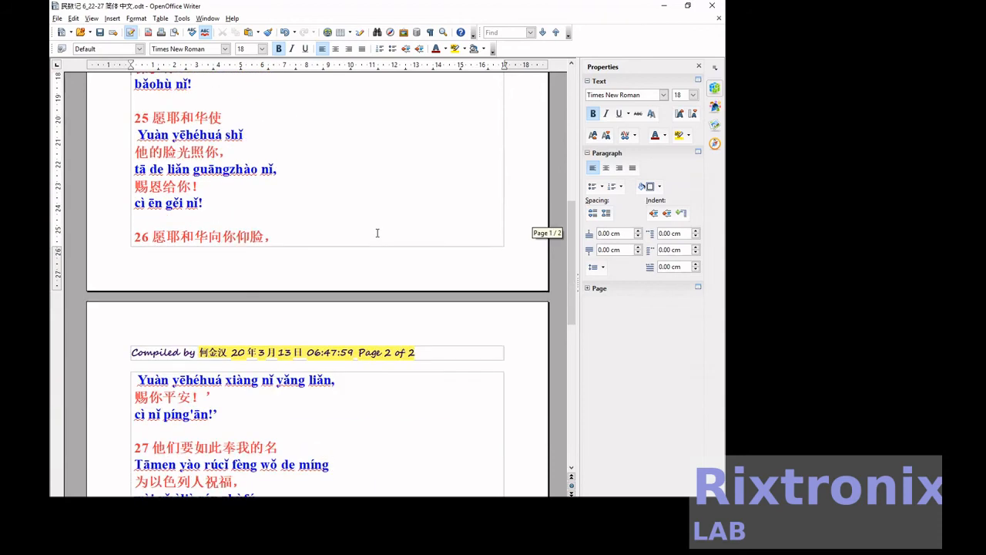
scroll(378, 233, up, 2)
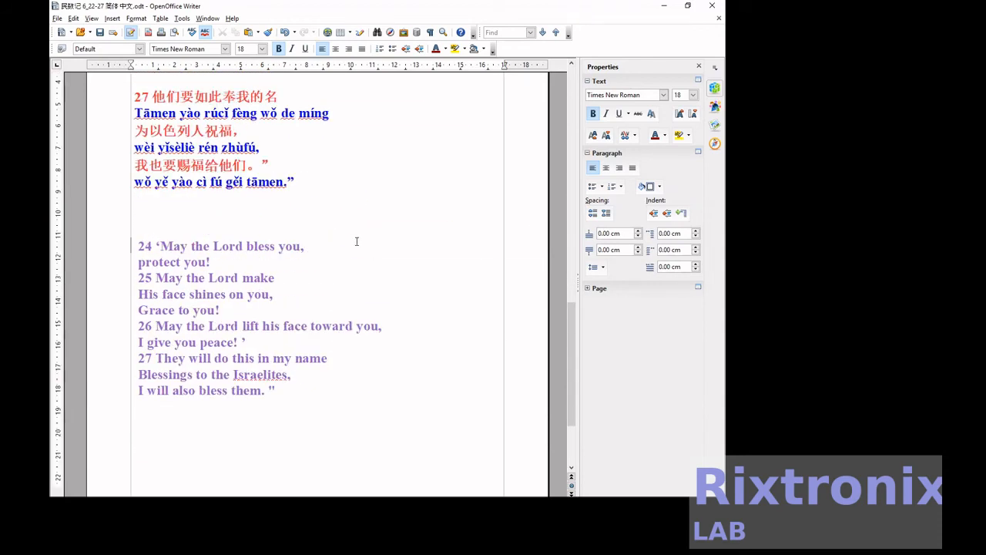
key(shift+Down)
key(shift+Down)
key(ctrl+c)
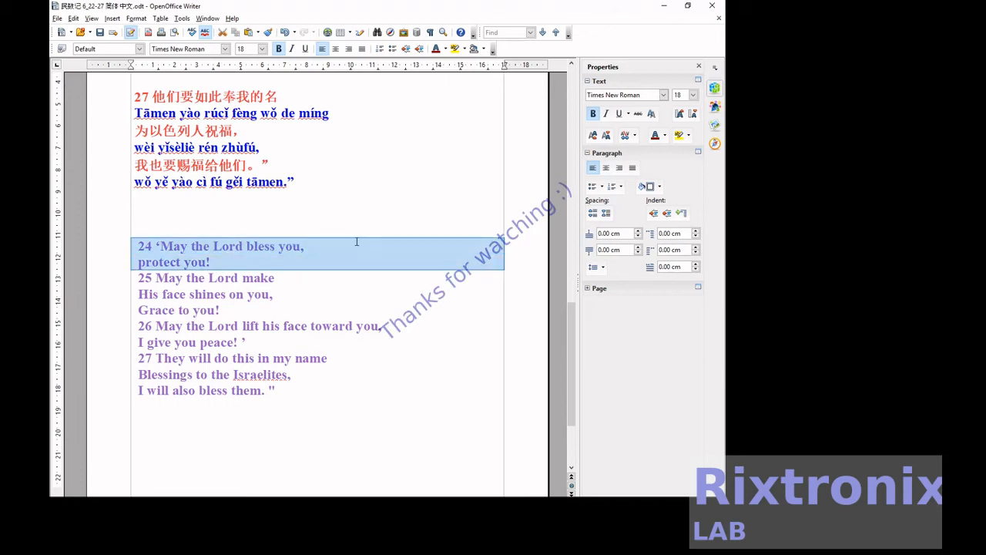
key(Delete)
scroll(357, 242, up, 10)
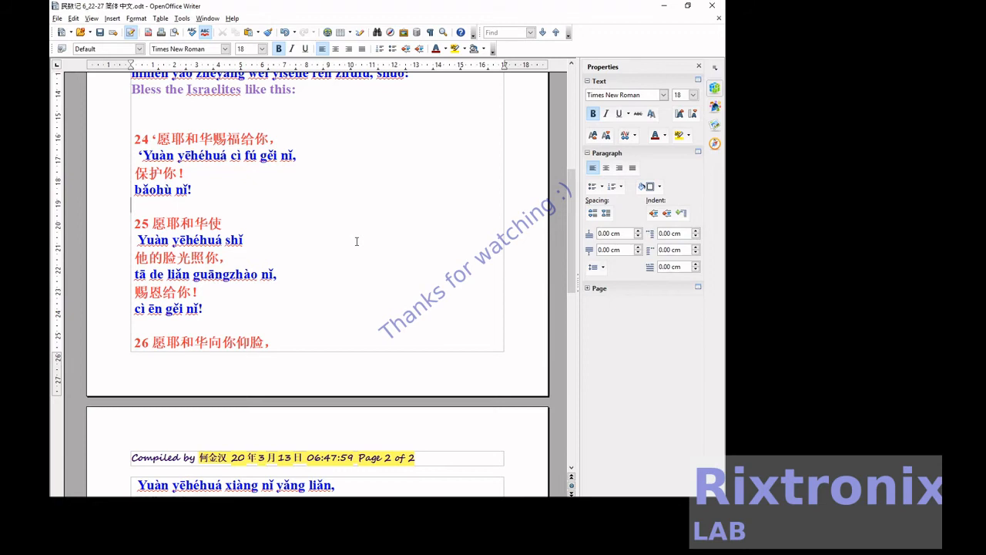
key(Return)
key(ctrl+v)
Remove the verse number 24 from the English line "‘May the Lord bless you,"
key(Delete)
key(Delete)
key(Delete)
key(Delete)
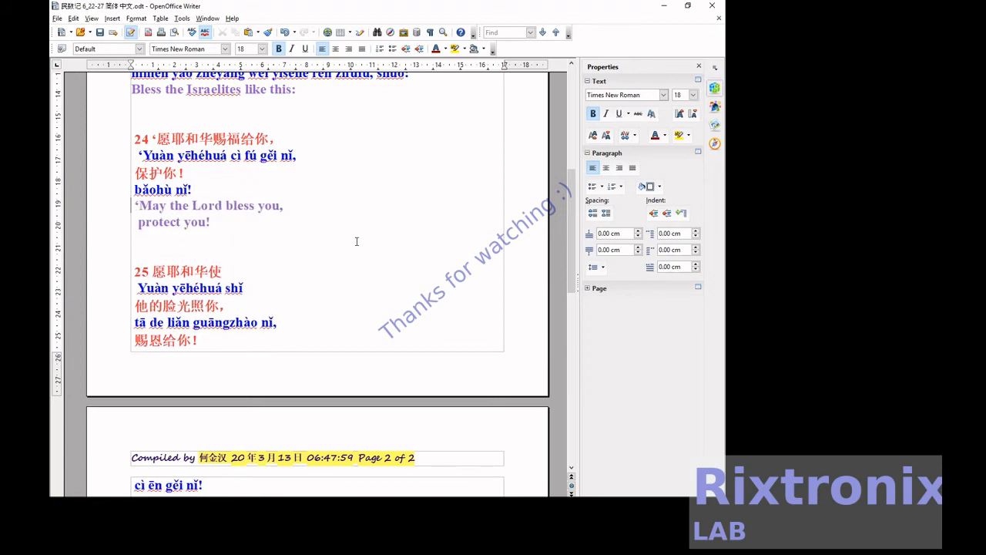
Insert blank lines above the Chinese line of verse 25 so that the verse starts on page 2
scroll(356, 241, down, 3)
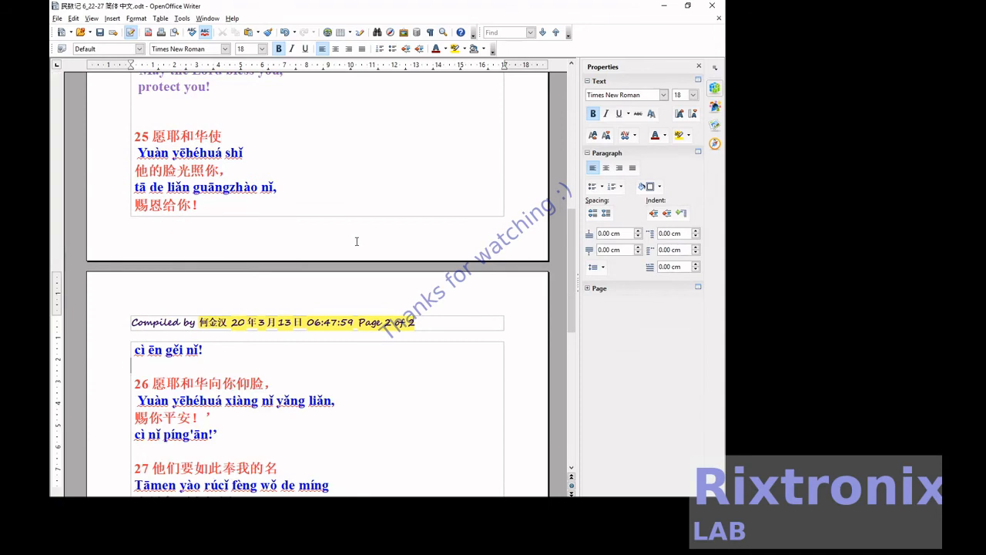
key(Down)
key(Return)
key(Return)
key(Return)
key(Return)
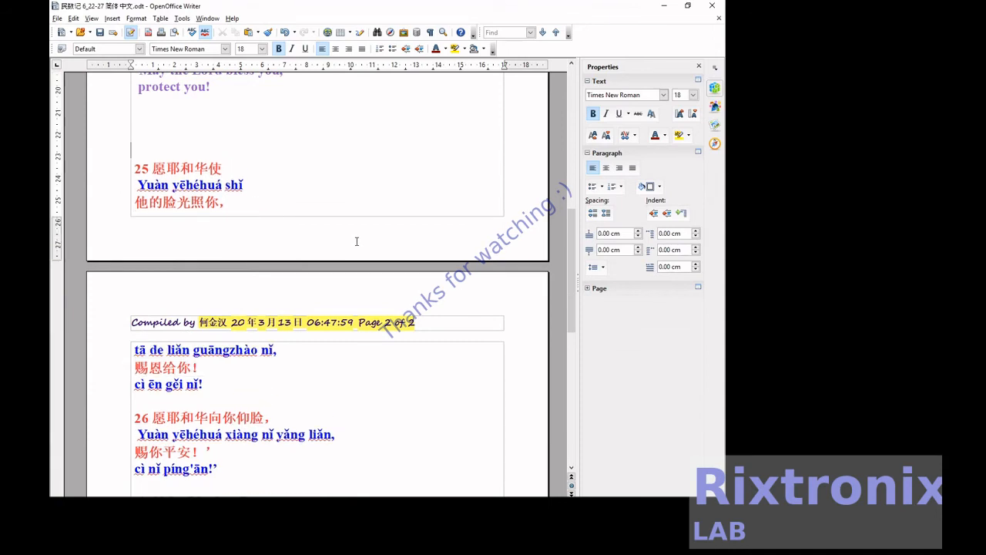
key(Return)
Move the three English lines of verse 25, "25 May the Lord make" through "Grace to you!", directly below the pinyin line "cì ēn gěi nǐ!"
key(Down)
key(Down)
key(Down)
key(Down)
key(Down)
key(Down)
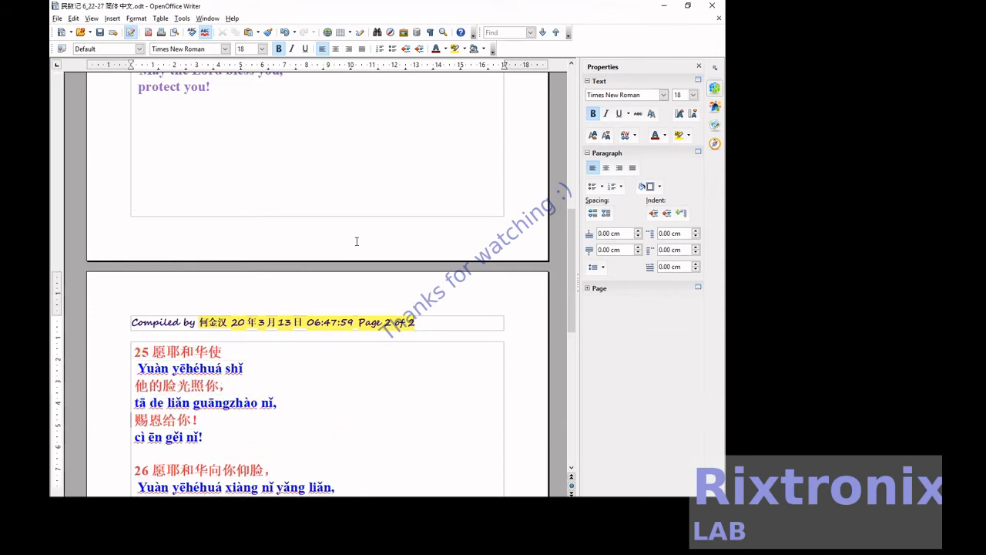
key(Down)
key(Down)
key(Down)
key(Down)
key(Down)
key(Down)
key(Down)
key(Down)
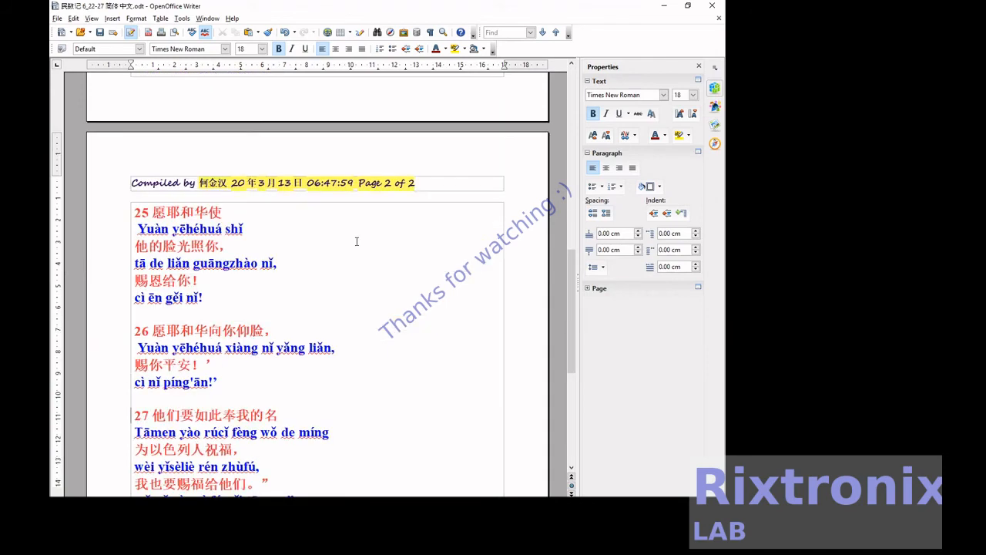
key(Down)
key(Down)
key(Down)
key(Down)
key(Down)
key(Down)
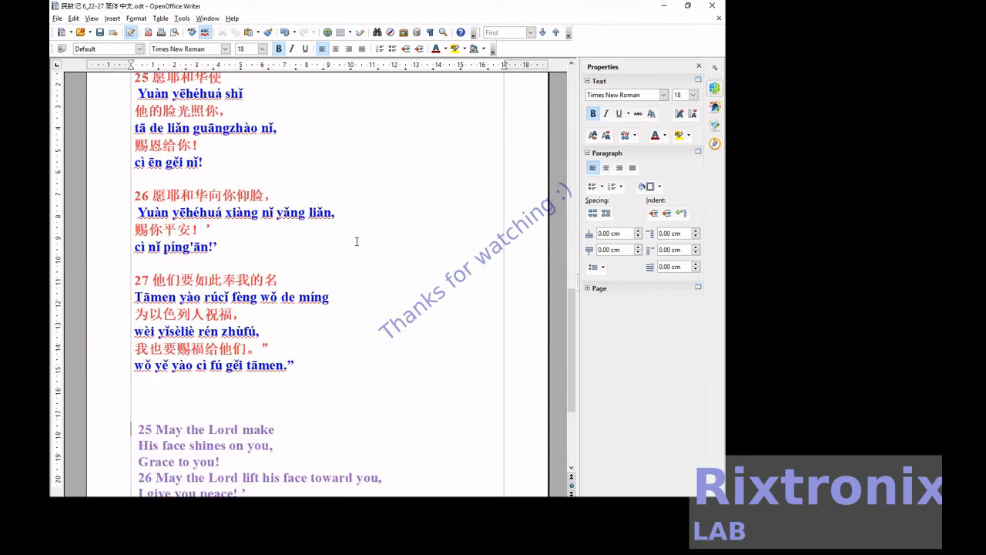
key(shift+Down)
key(shift+Down)
key(shift+Down)
key(ctrl+c)
key(Delete)
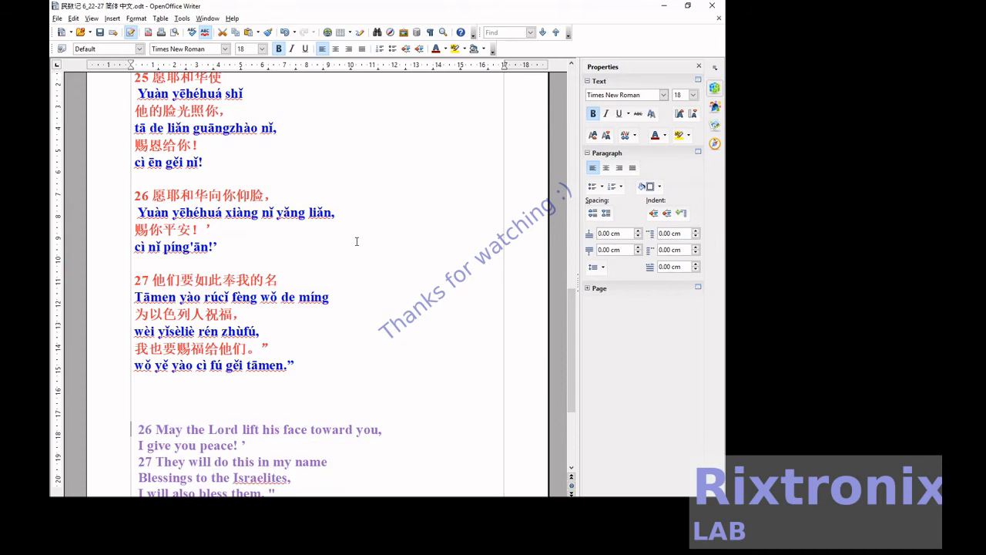
key(Up)
key(Up)
key(Up)
key(Up)
key(Up)
key(Up)
key(Up)
key(Up)
key(Up)
key(Up)
key(Up)
key(Return)
key(ctrl+v)
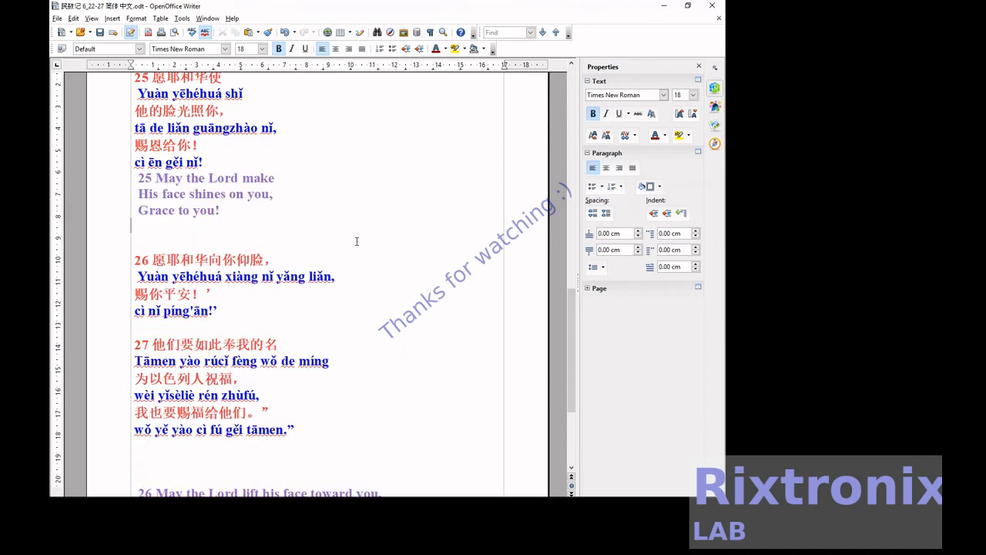
Remove the verse number 25 from the English line "May the Lord make"
key(Delete)
key(Delete)
key(Delete)
key(Delete)
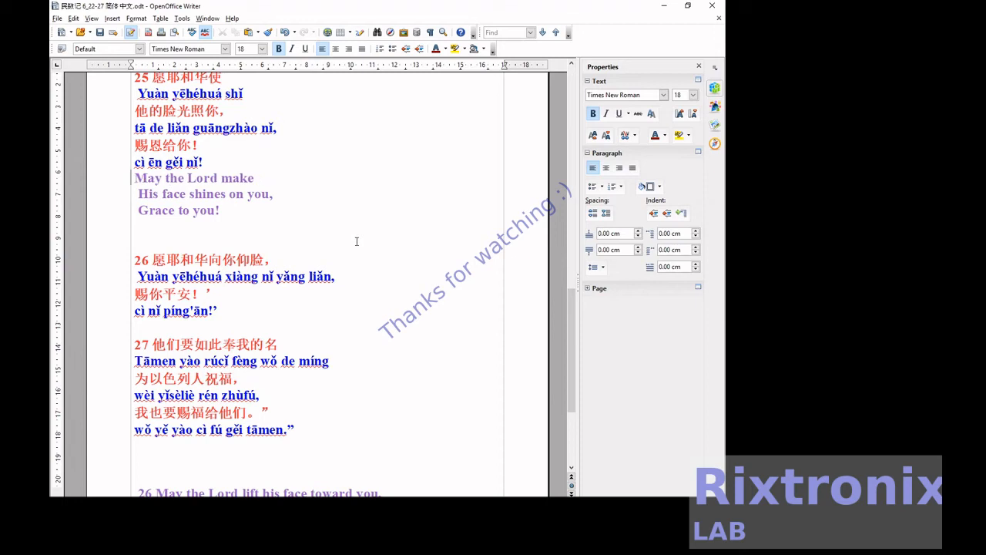
Move the two English lines of verse 26, ending with "I give you peace! ’", directly below the pinyin line "cì nǐ píng'ān!’"
key(Down)
key(Down)
key(Down)
key(Down)
key(Down)
key(Down)
key(Down)
key(Down)
key(Down)
key(Down)
key(Down)
key(Down)
key(Down)
key(Down)
key(Down)
key(Down)
key(Down)
key(Down)
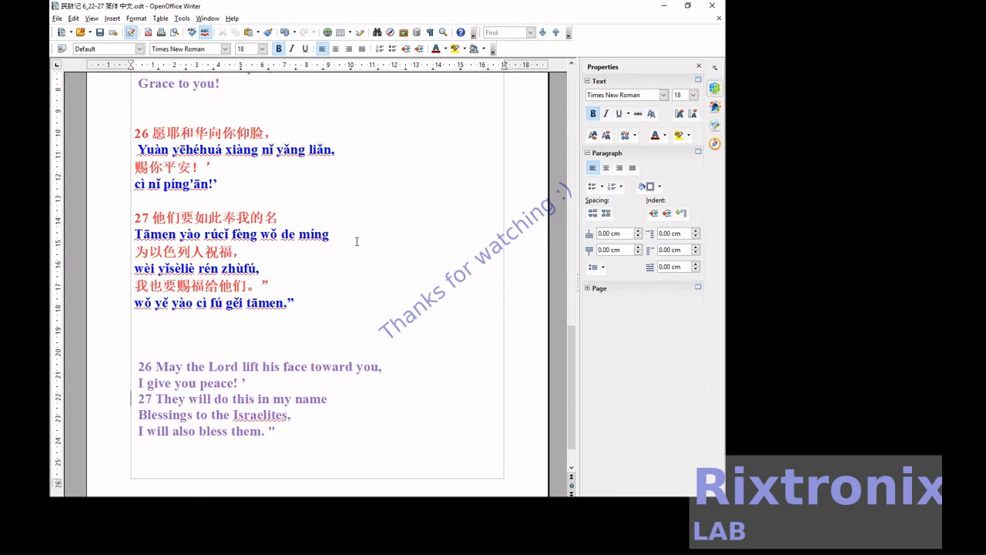
key(shift+Down)
key(shift+Down)
key(ctrl+x)
key(Up)
key(Up)
key(Up)
key(Up)
key(Up)
key(Up)
key(Up)
key(Up)
key(Up)
key(Up)
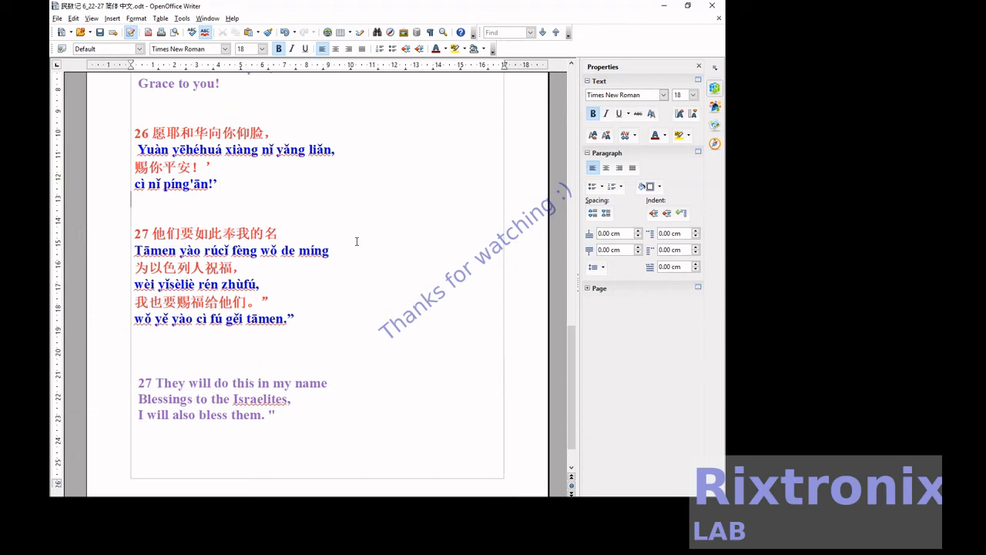
key(ctrl+v)
Remove the verse number 26 from the English line "May the Lord lift his face toward you,"
key(Delete)
key(Delete)
key(Delete)
key(Delete)
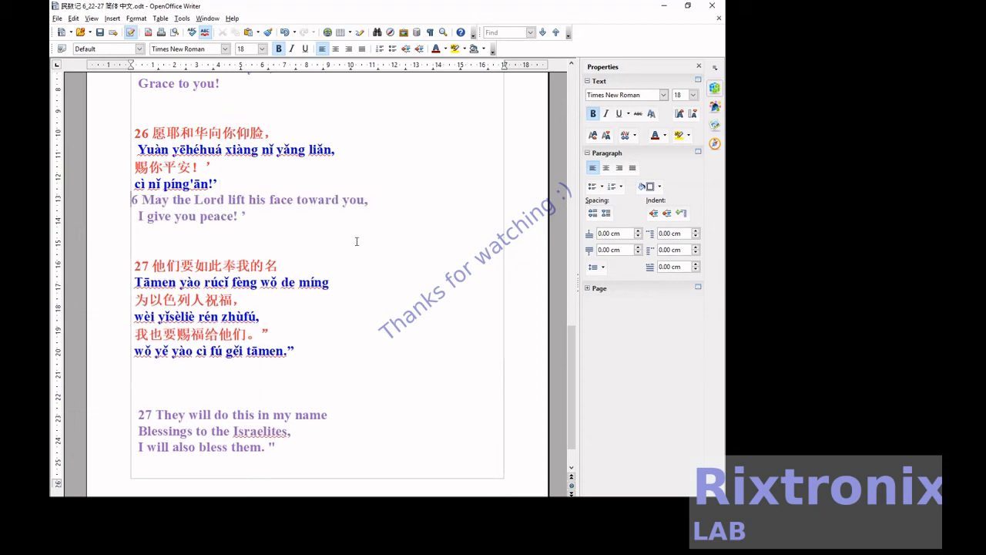
Delete surplus blank lines between the last pinyin line of verse 27 and its English text, leaving one
key(Down)
key(Down)
key(Down)
key(Down)
key(Down)
key(Down)
key(Down)
key(Down)
key(Down)
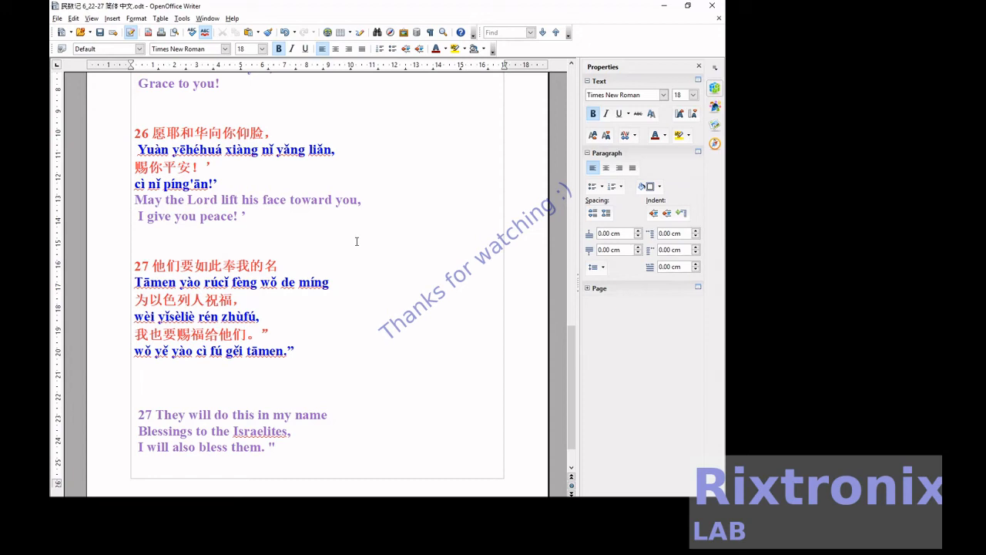
key(Delete)
key(Delete)
key(Delete)
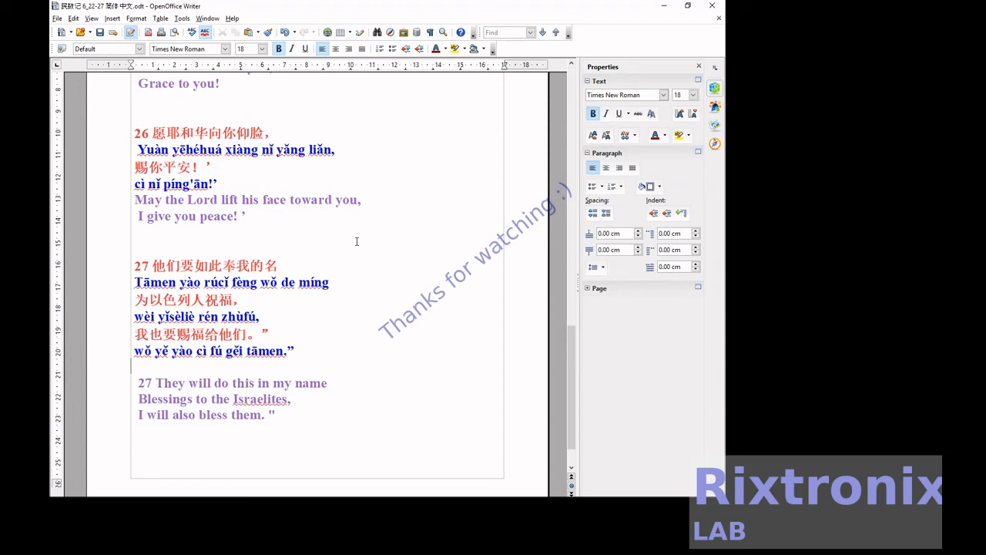
Delete the remaining blank line and the verse number 27 in front of "They will do this in my name"
key(shift+Right)
key(shift+Right)
key(shift+Right)
key(shift+Right)
key(Delete)
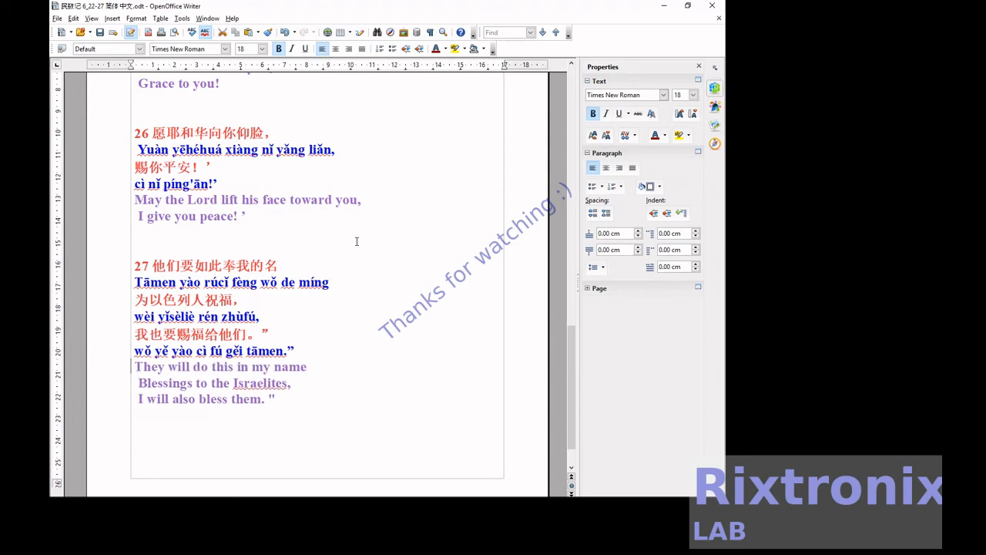
Save the document and go back up through the pages to review the finished layout
scroll(357, 241, up, 3)
scroll(357, 241, up, 2)
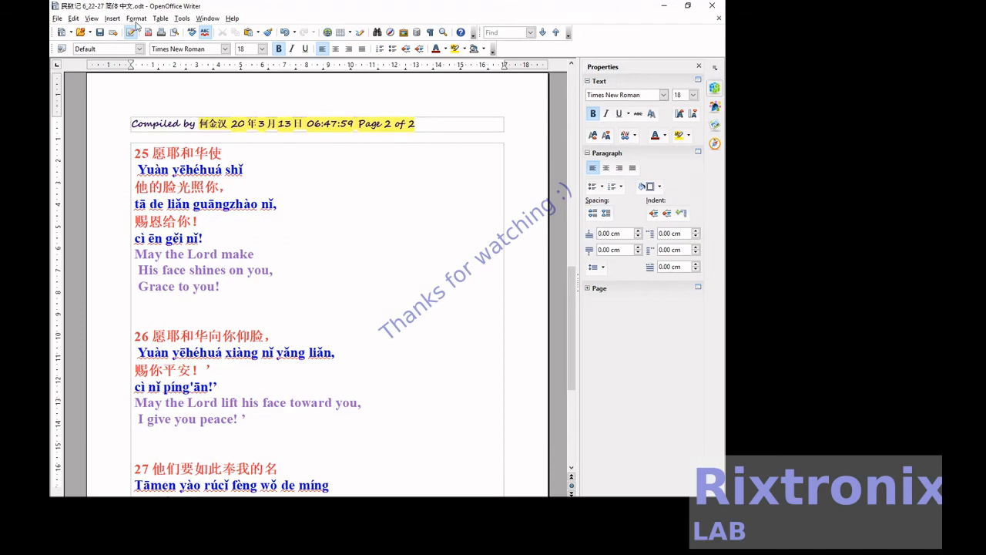
click(104, 35)
scroll(253, 191, up, 4)
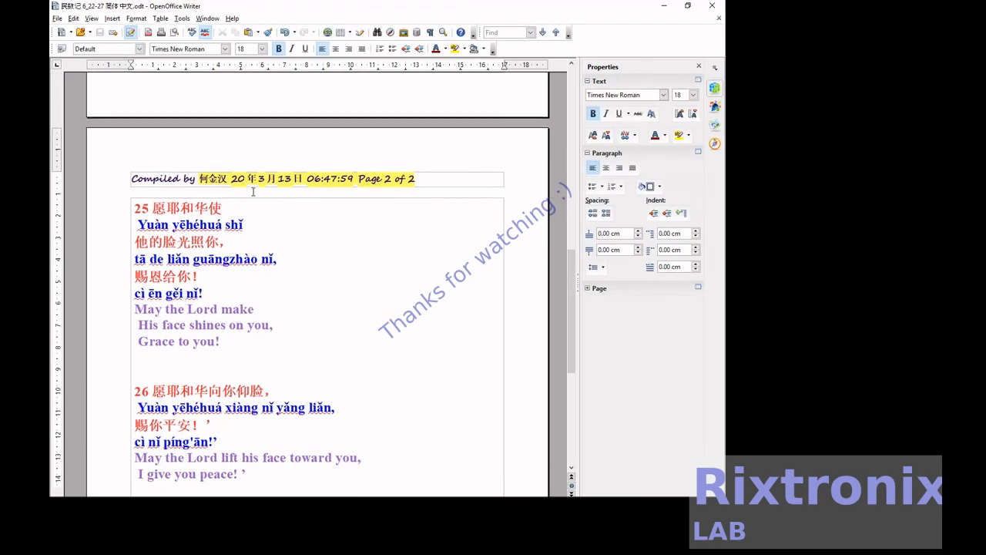